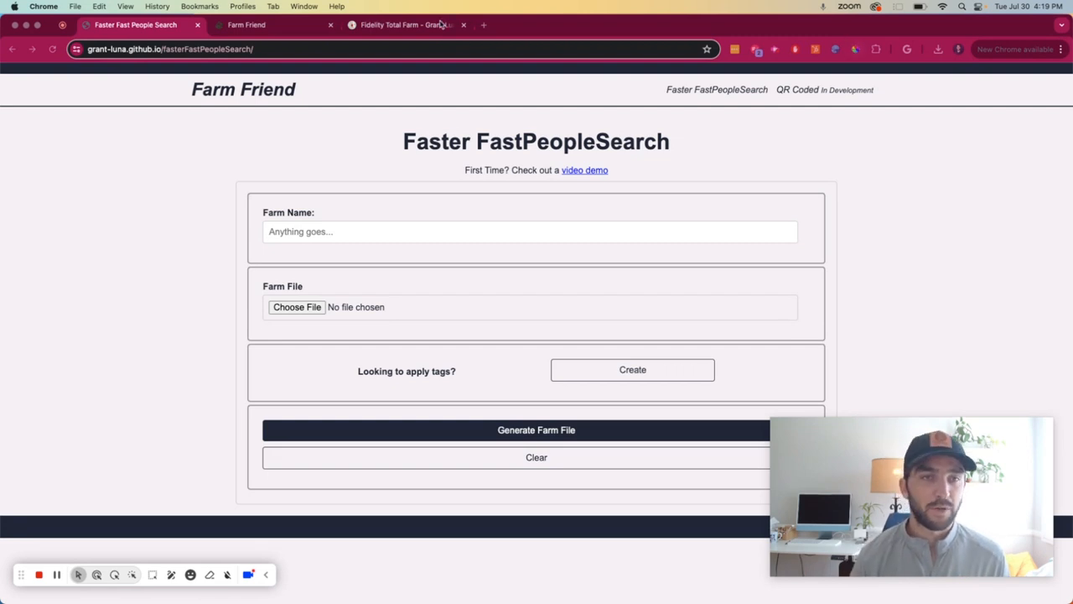
Step: Switch to the Farm Friend site and open the page for creating a new search
{"action": "left_click", "coordinate": [283, 30]}
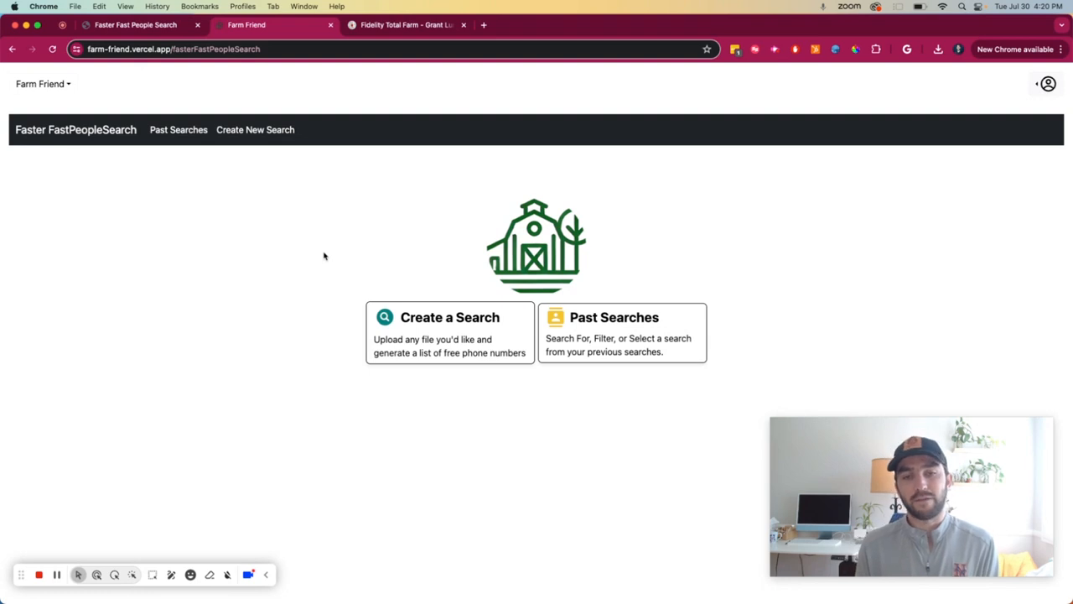
{"action": "left_click", "coordinate": [469, 336]}
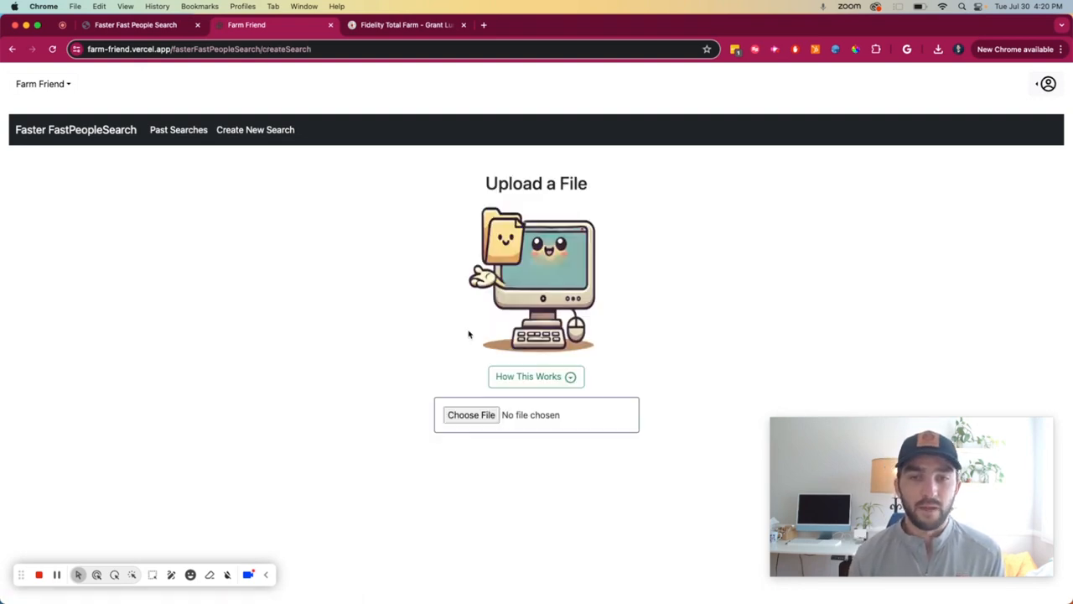
Step: Switch to Fidelity Total Farm and export the Lower San Pedro farm as a CSV file, keeping duplicate owners
{"action": "left_click", "coordinate": [409, 25]}
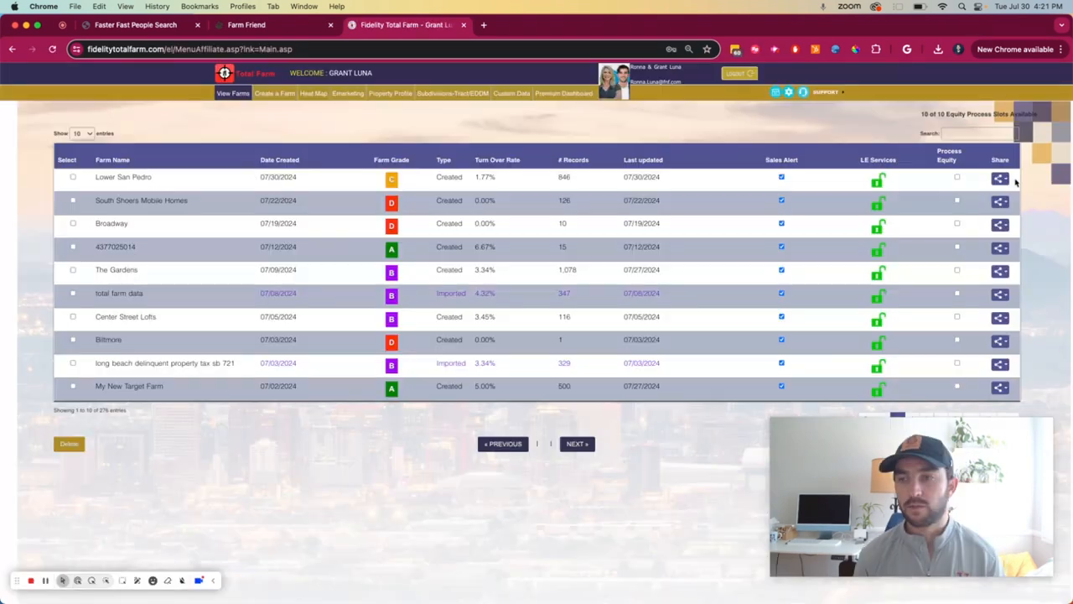
{"action": "left_click", "coordinate": [1000, 178]}
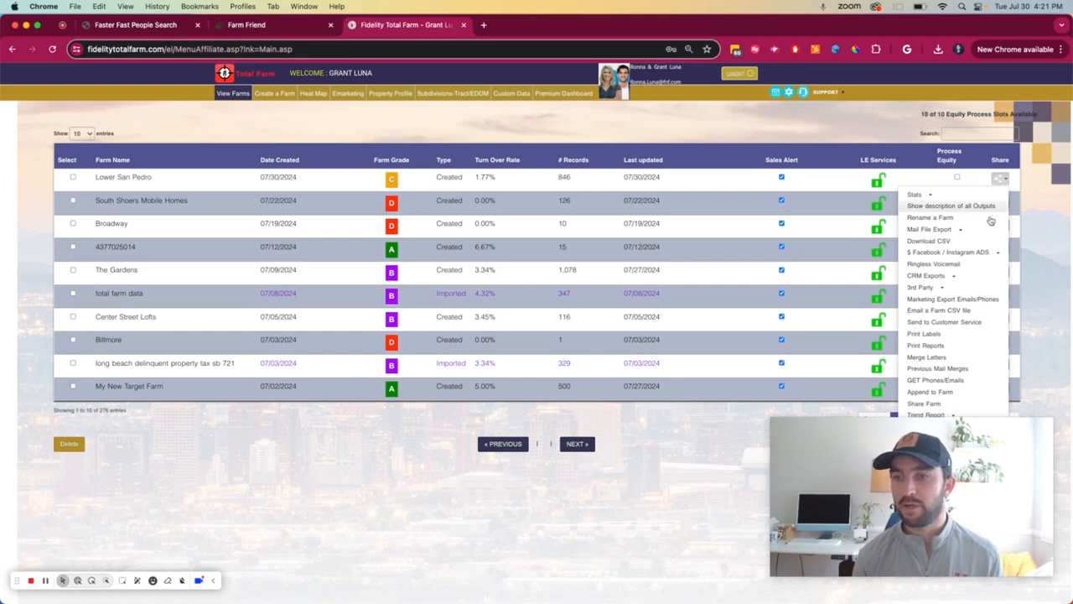
{"action": "left_click", "coordinate": [937, 242]}
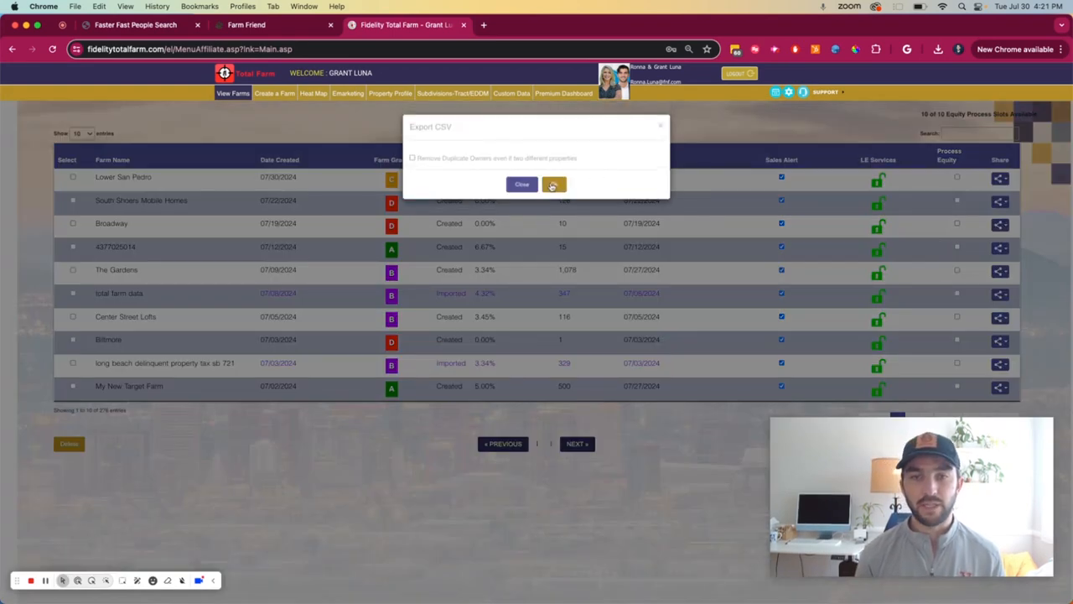
{"action": "left_click", "coordinate": [552, 184]}
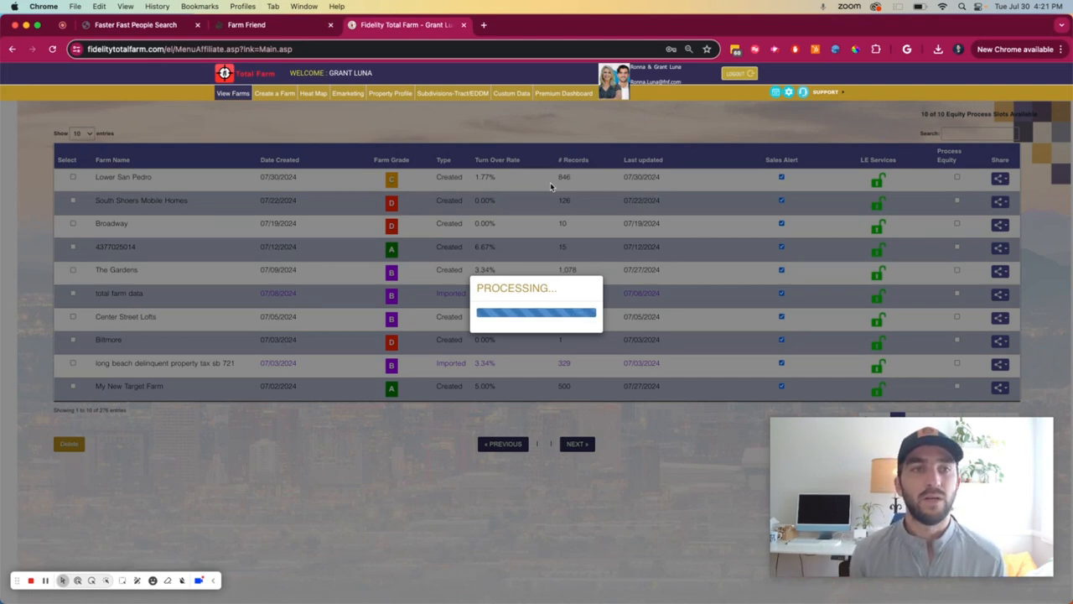
{"action": "left_click", "coordinate": [276, 25]}
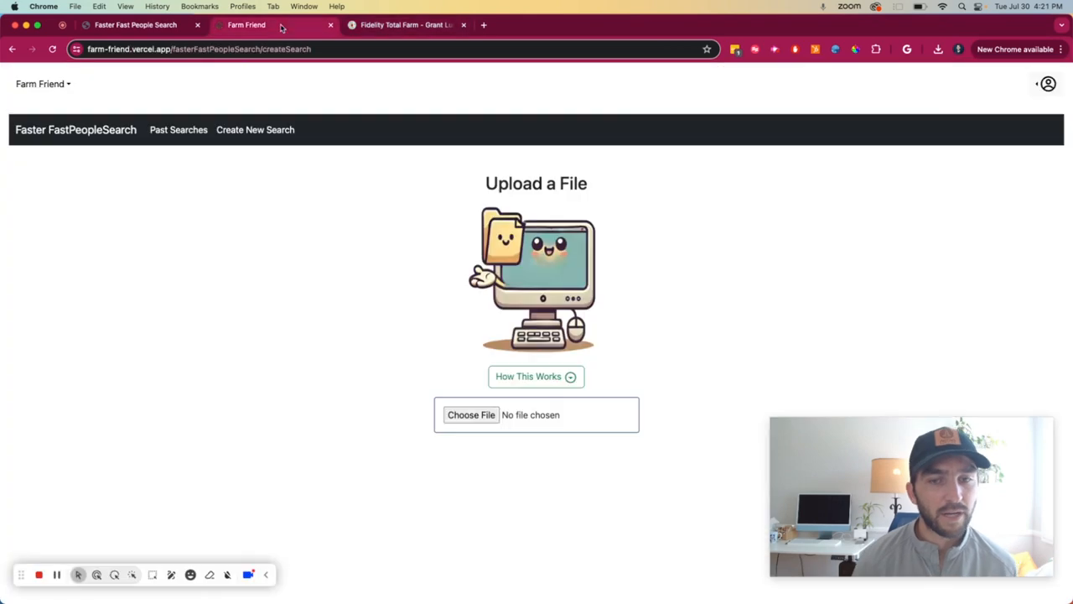
{"action": "left_click", "coordinate": [410, 26]}
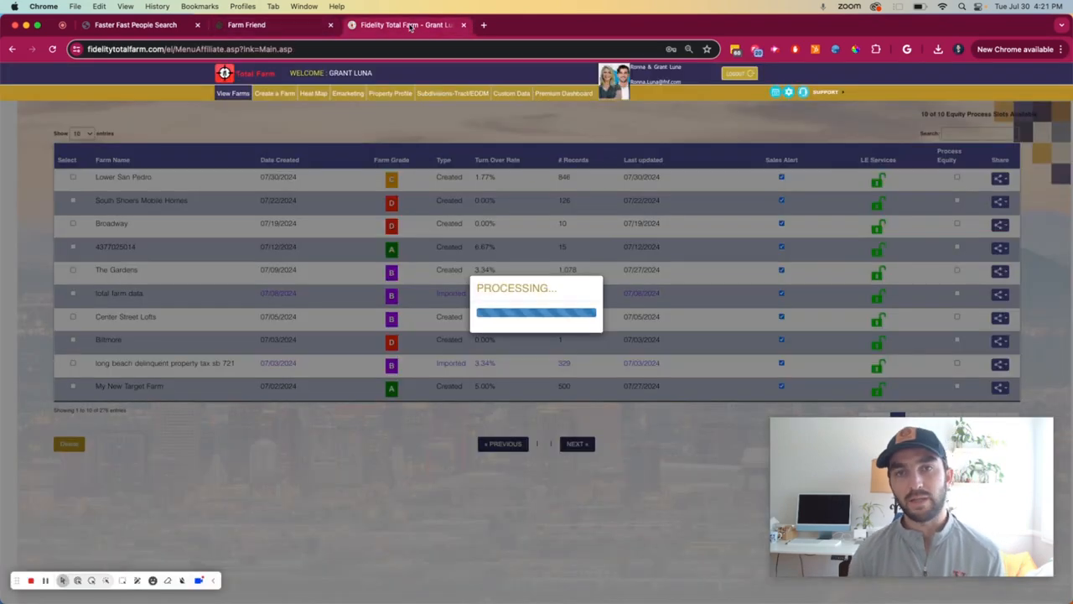
Step: Return to Farm Friend, reopen the search creation page from its home page and expand the How This Works explanation
{"action": "left_click", "coordinate": [277, 25]}
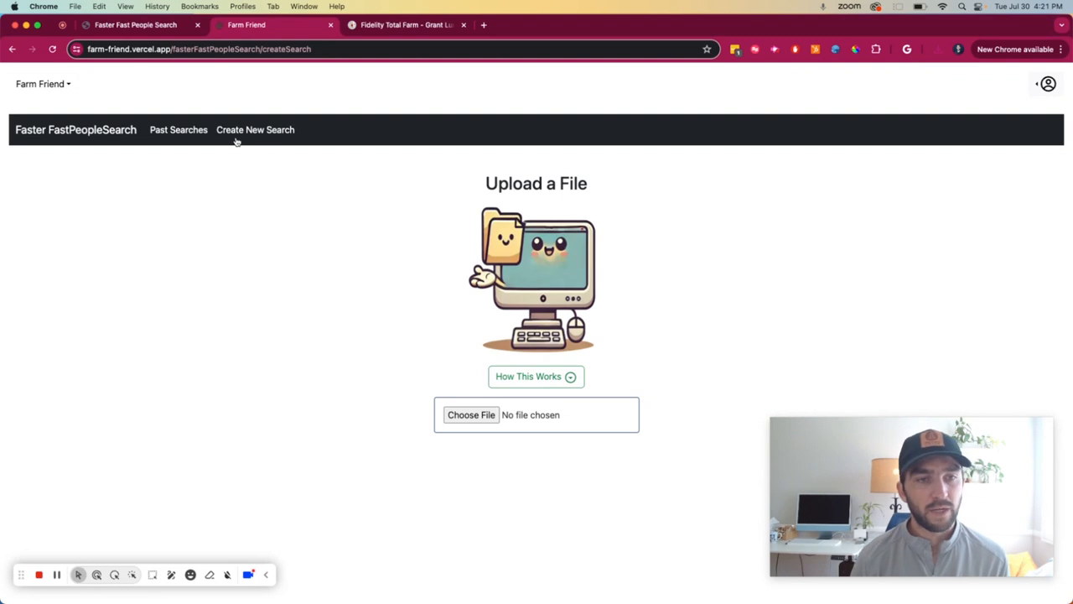
{"action": "left_click", "coordinate": [60, 126]}
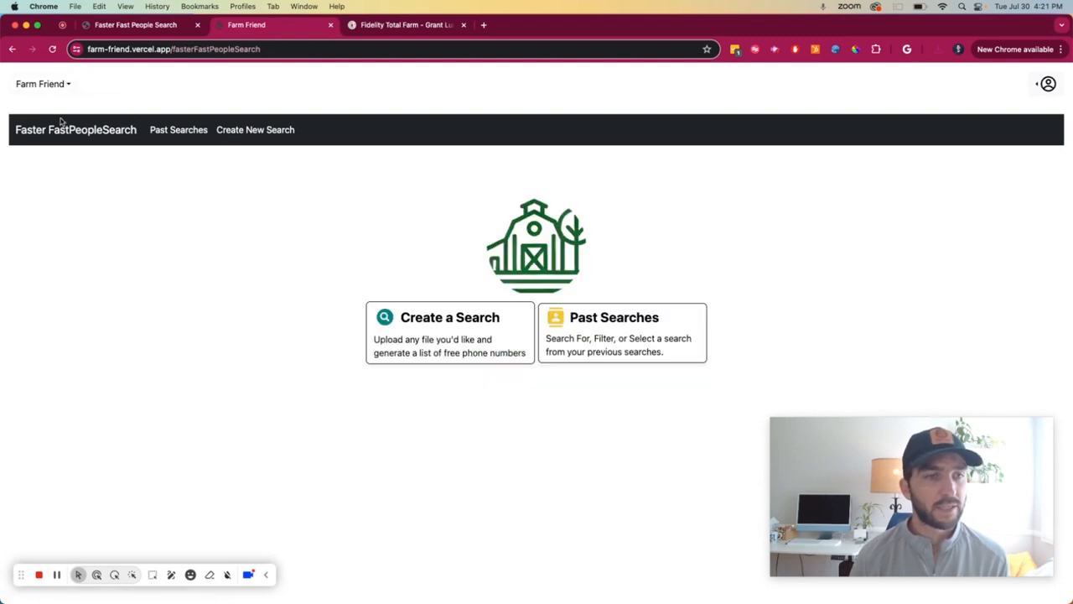
{"action": "left_click", "coordinate": [436, 331]}
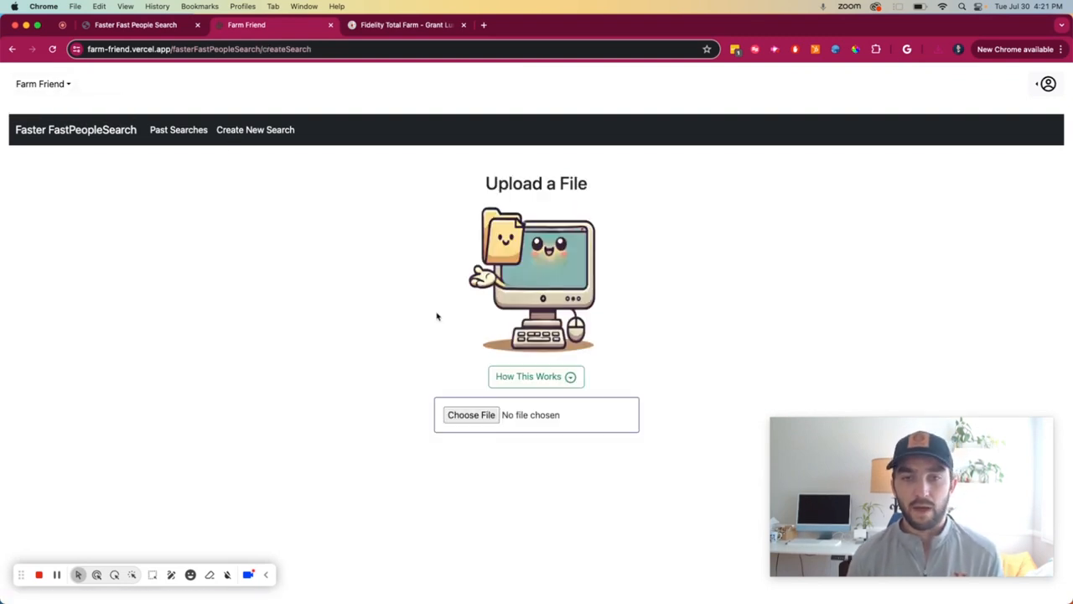
{"action": "left_click", "coordinate": [556, 384]}
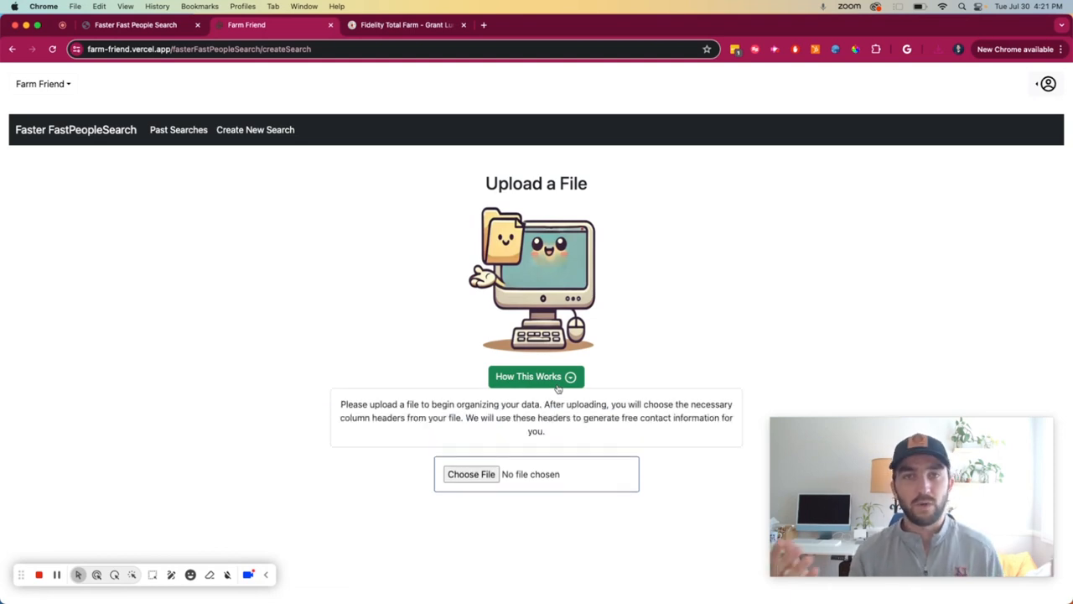
Step: Upload Lower San Pedro.csv from the Downloads folder and start finalizing the search results
{"action": "left_click", "coordinate": [474, 475]}
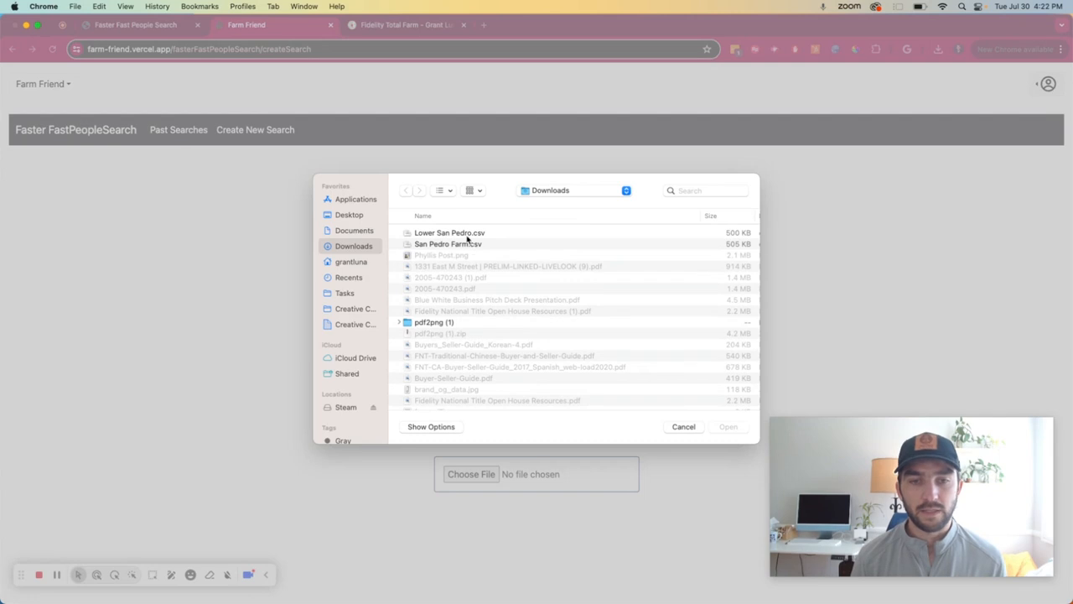
{"action": "left_click", "coordinate": [467, 237]}
{"action": "key", "text": "Return"}
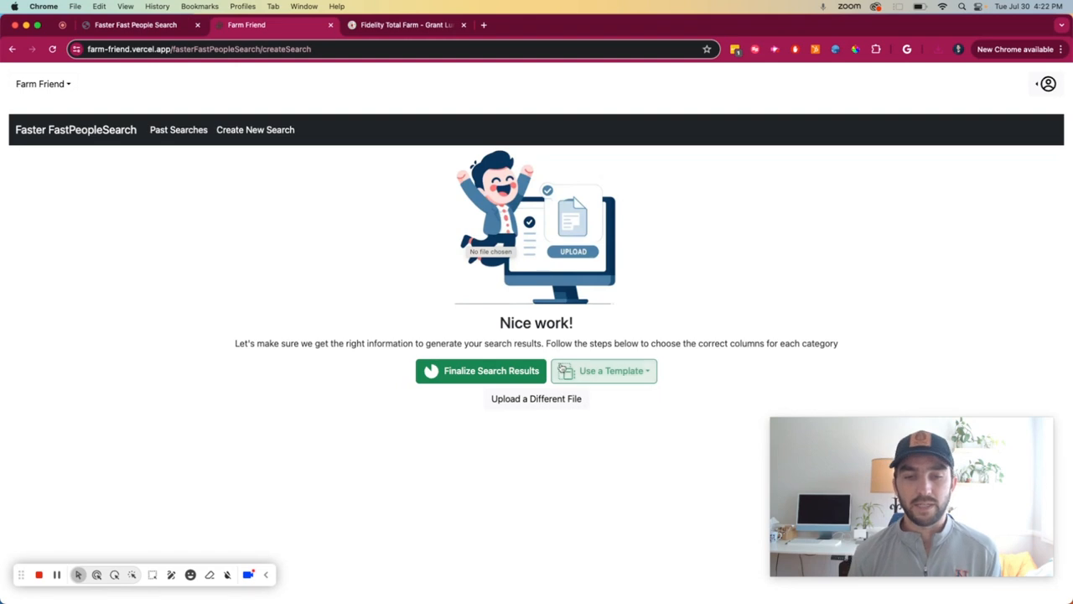
{"action": "left_click", "coordinate": [490, 373]}
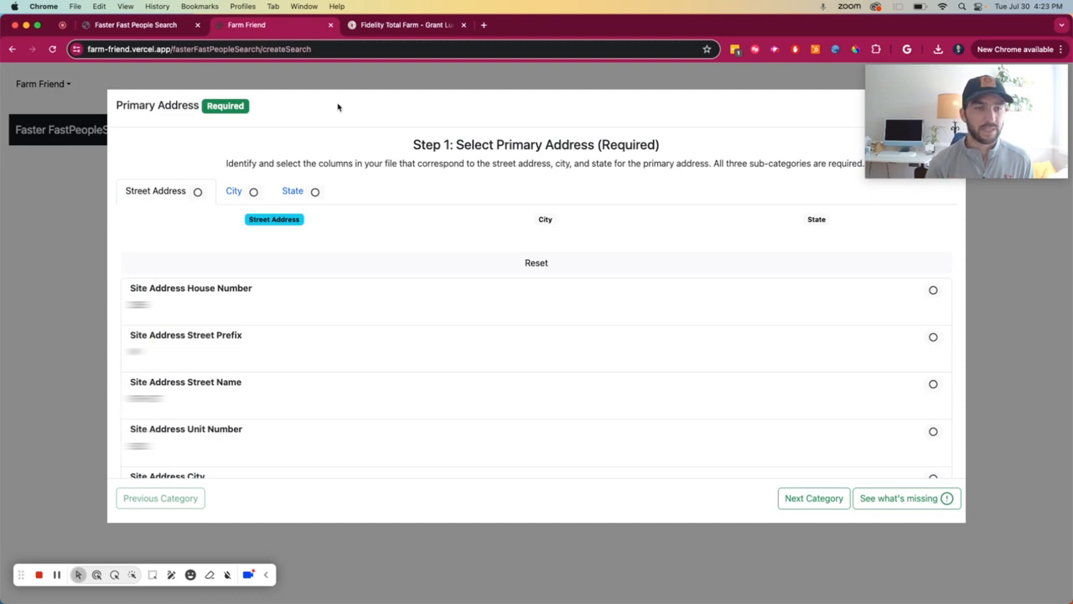
Step: Look through the Street Address, City and State sub-categories of the primary address
{"action": "left_click", "coordinate": [238, 192]}
{"action": "left_click", "coordinate": [296, 191]}
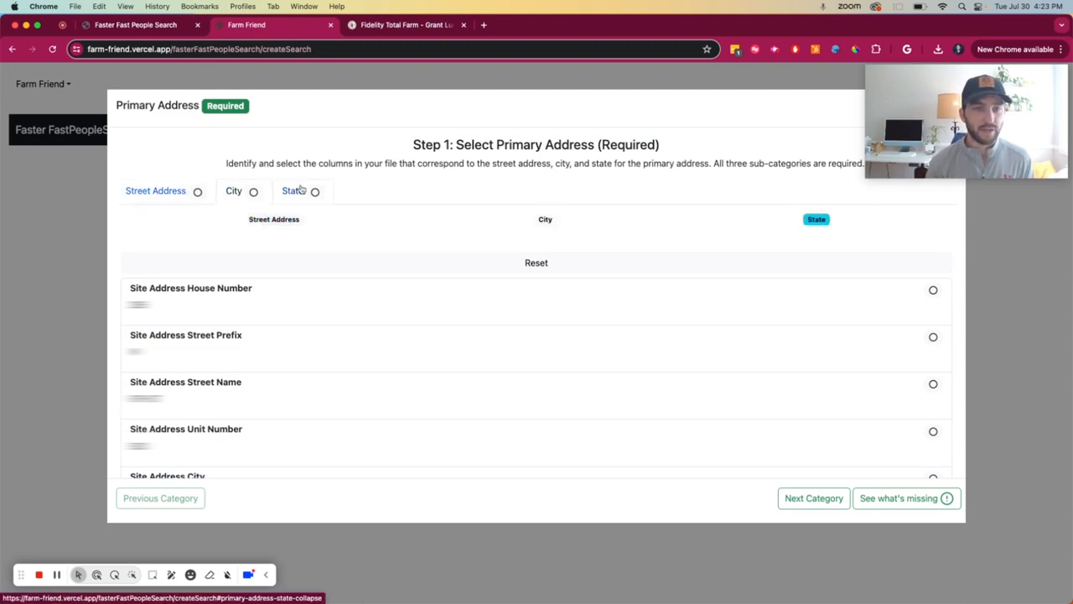
{"action": "left_click", "coordinate": [144, 201]}
{"action": "left_click", "coordinate": [250, 194]}
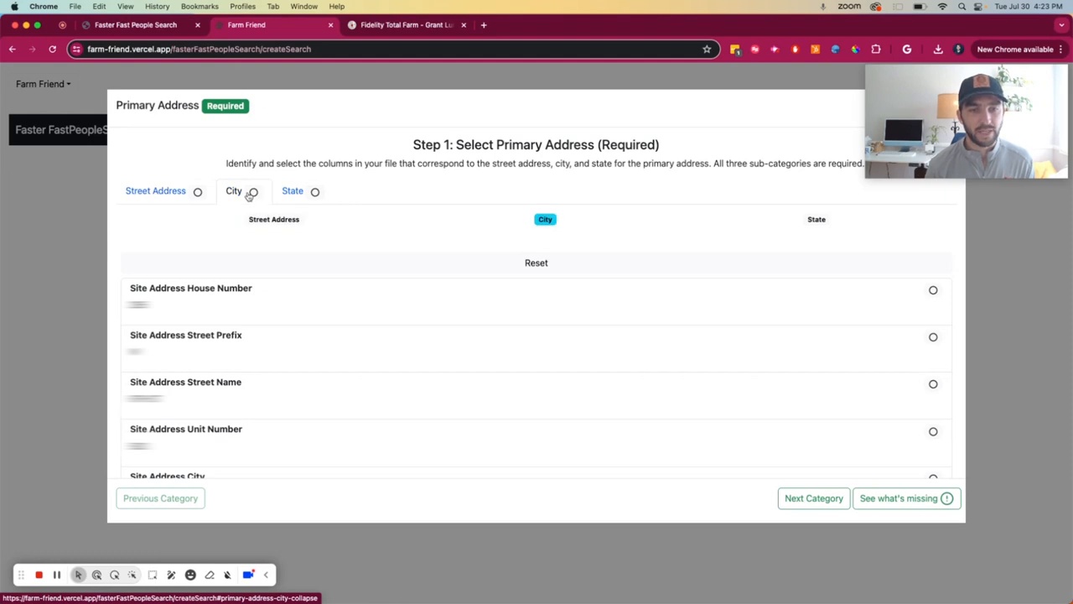
{"action": "left_click", "coordinate": [290, 192]}
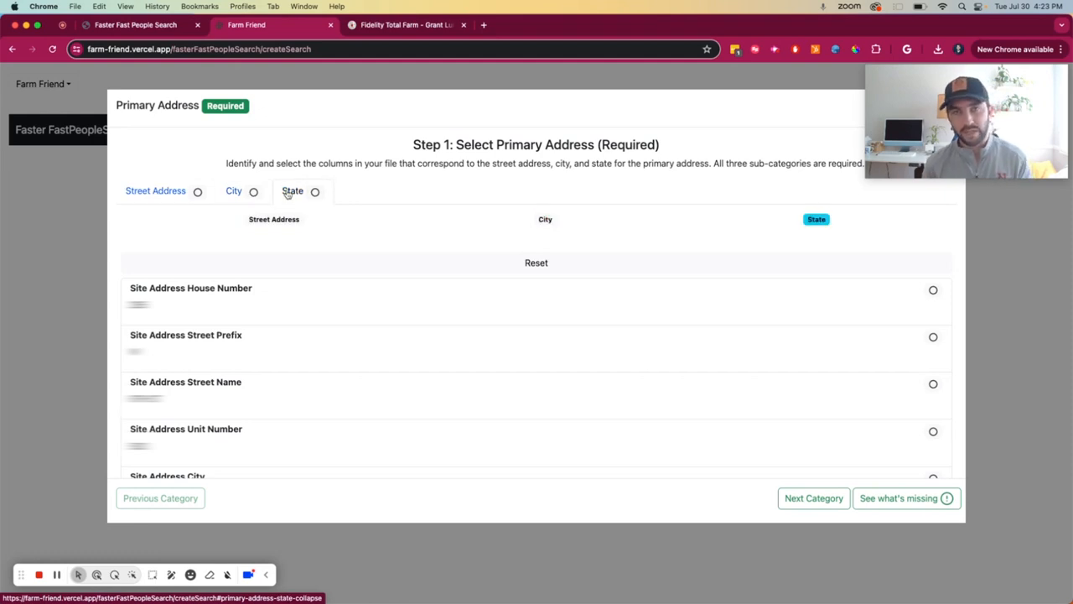
{"action": "left_click", "coordinate": [158, 191]}
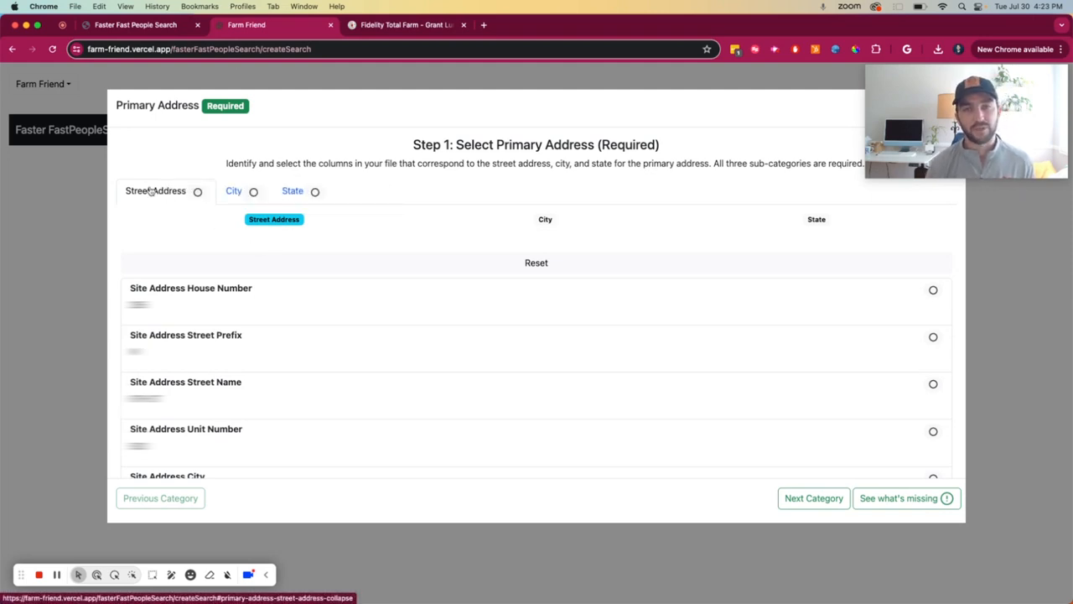
Step: Build the primary street address from the site address House Number, Street Prefix, Street Name and Unit Number columns
{"action": "mouse_move", "coordinate": [277, 220]}
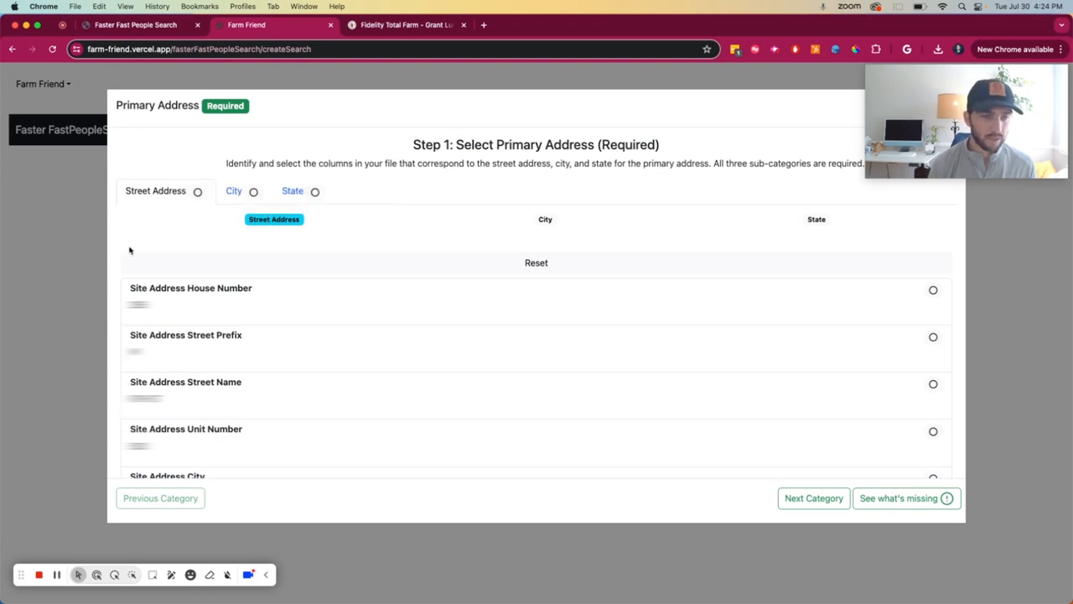
{"action": "left_click", "coordinate": [184, 297]}
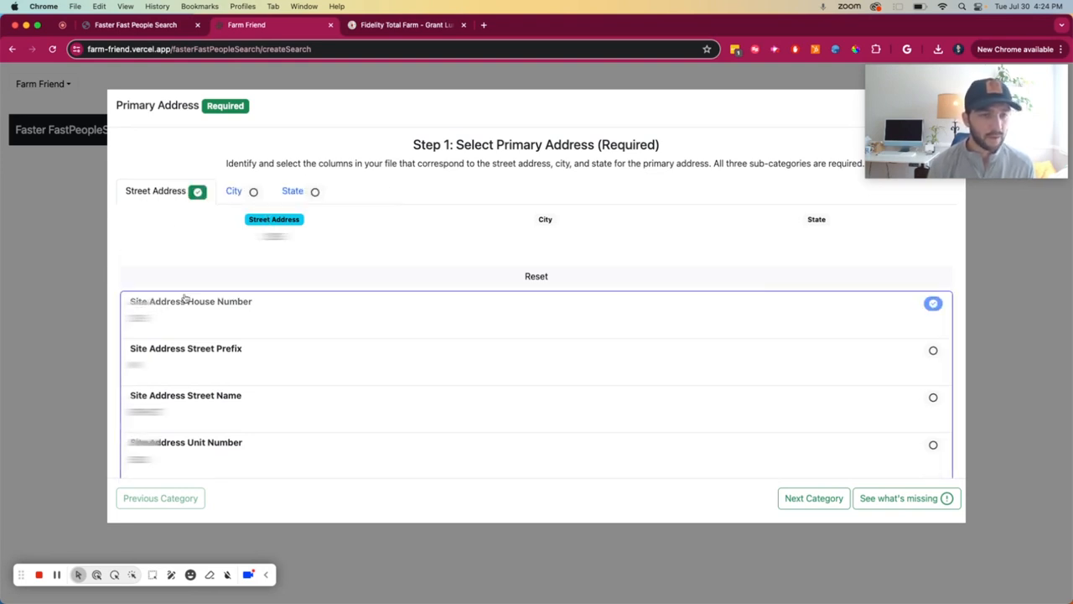
{"action": "scroll", "coordinate": [185, 359], "scroll_direction": "down", "scroll_amount": 1}
{"action": "left_click", "coordinate": [186, 358]}
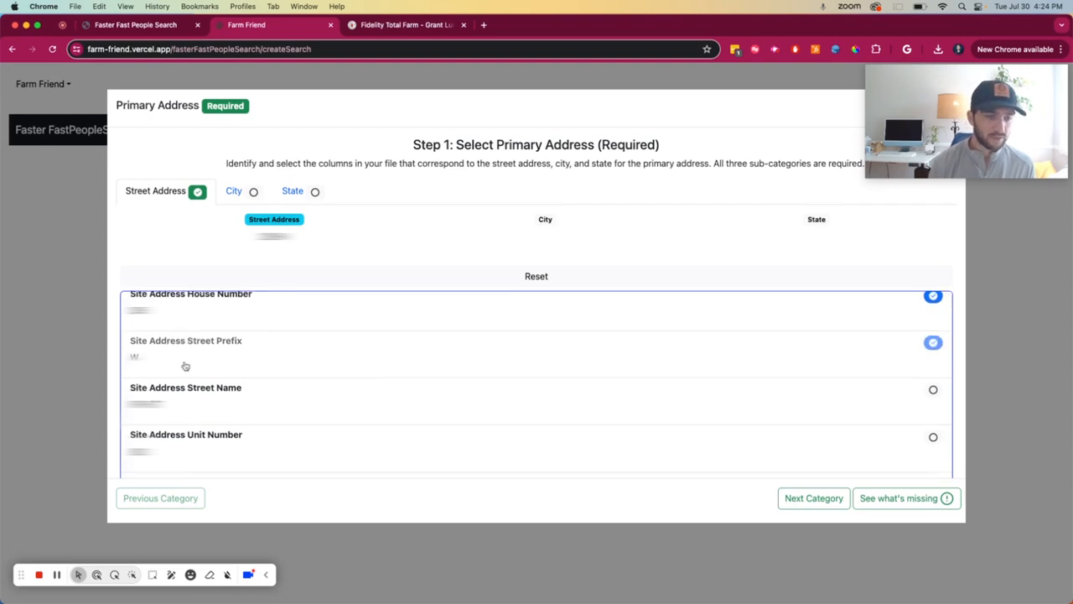
{"action": "left_click", "coordinate": [172, 394]}
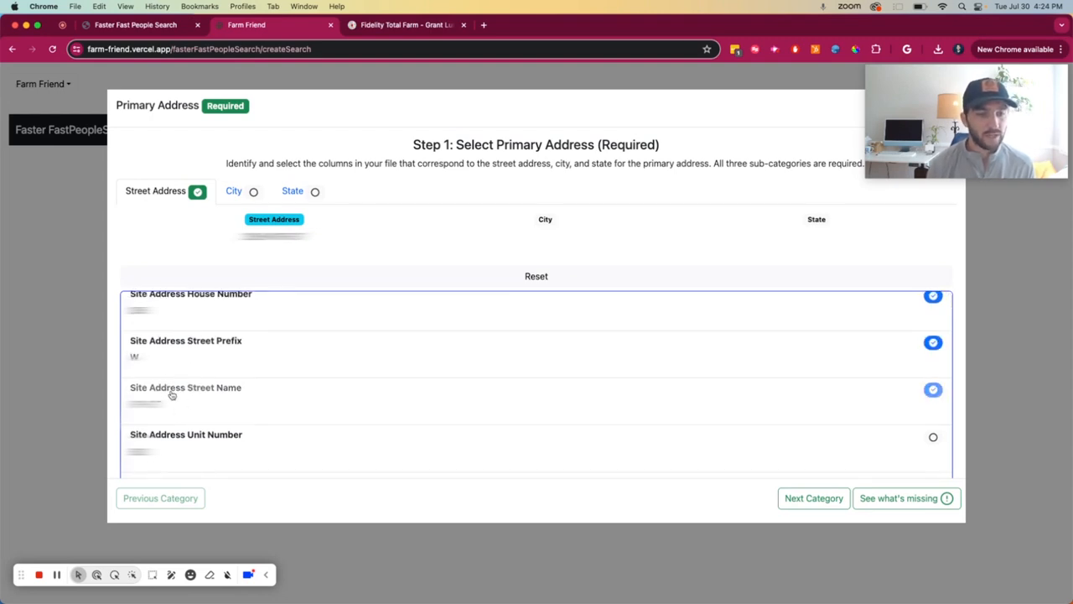
{"action": "left_click", "coordinate": [172, 442]}
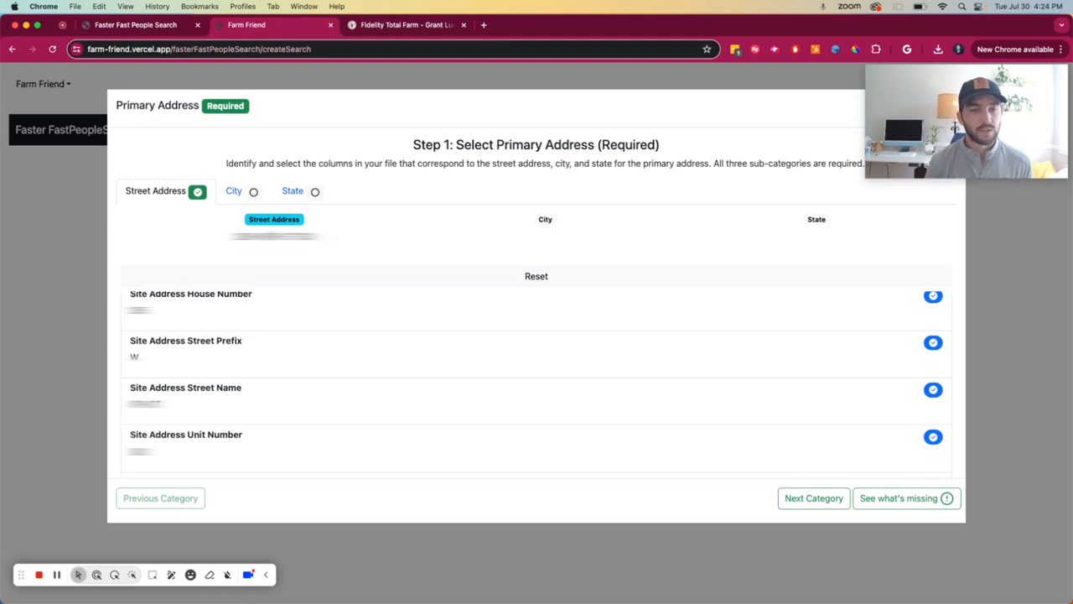
Step: Assign Site Address City as the primary address's city and Site Address State as its state
{"action": "left_click", "coordinate": [238, 192]}
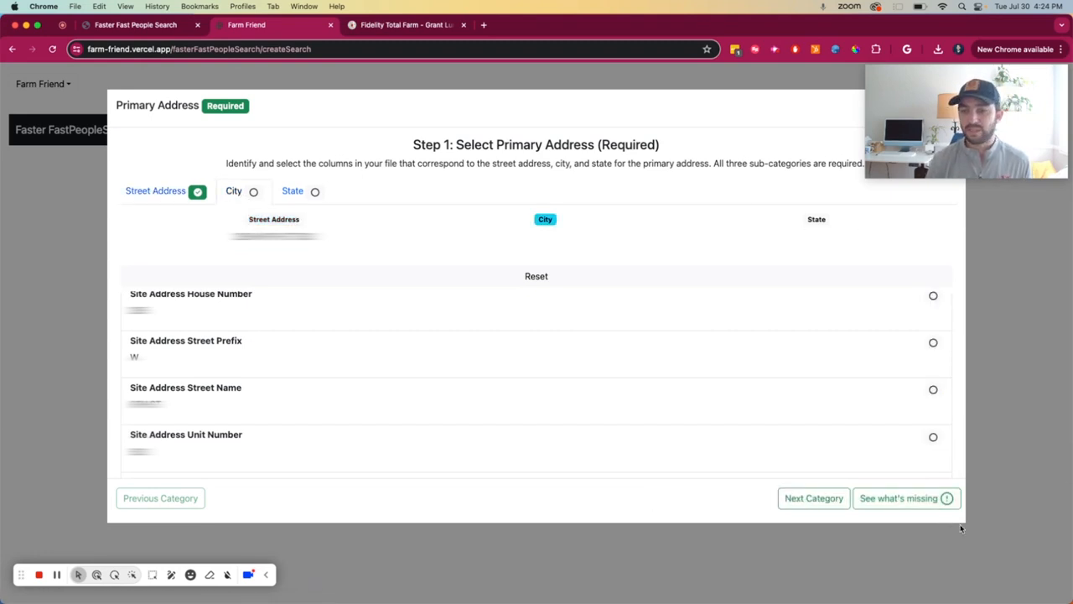
{"action": "mouse_move", "coordinate": [920, 503]}
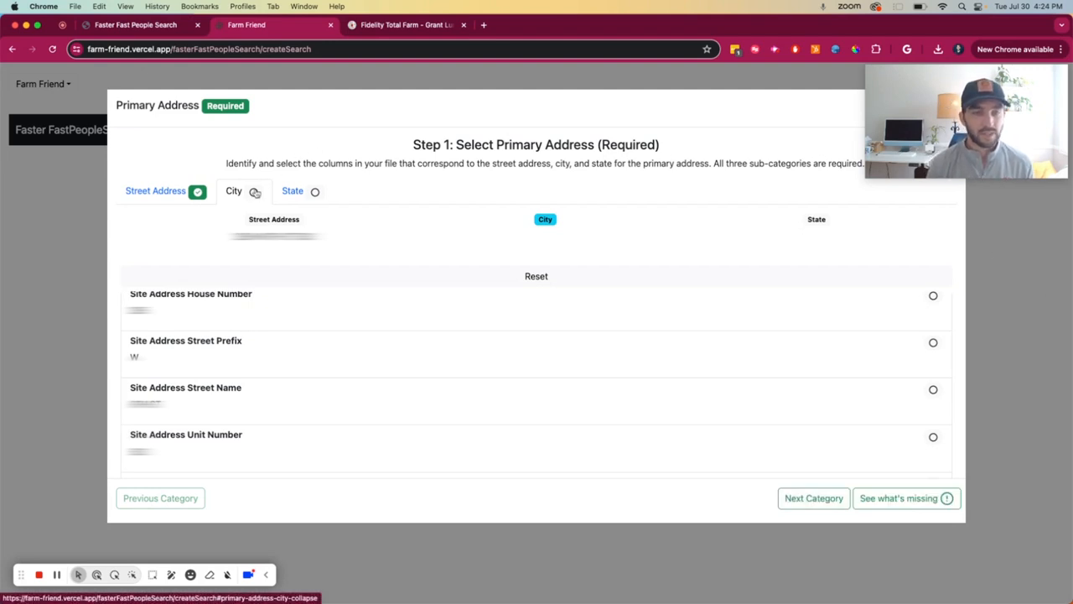
{"action": "scroll", "coordinate": [276, 293], "scroll_direction": "down", "scroll_amount": 5}
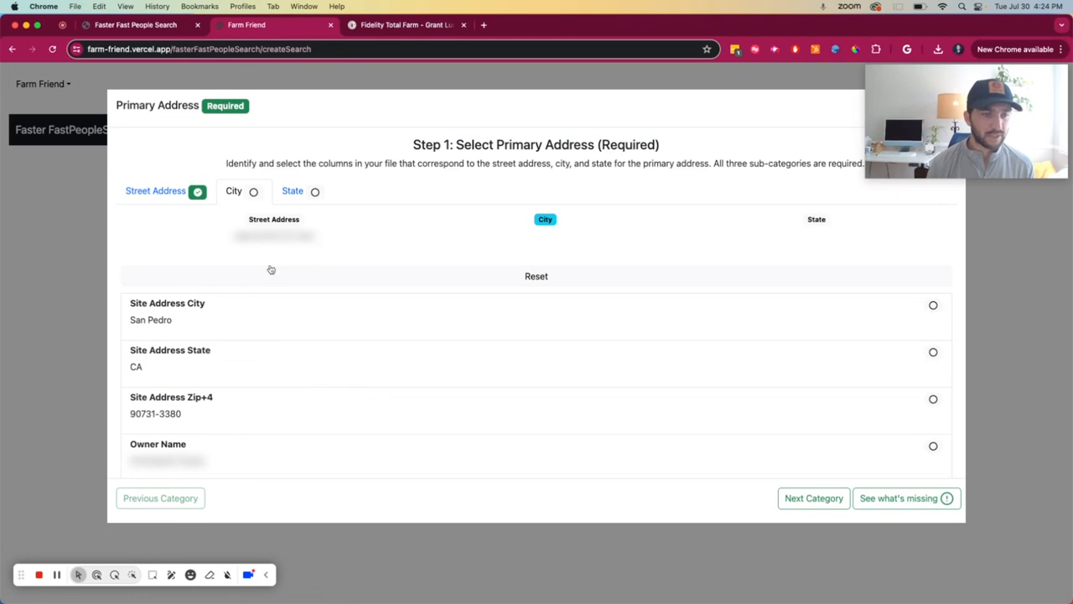
{"action": "left_click", "coordinate": [193, 307]}
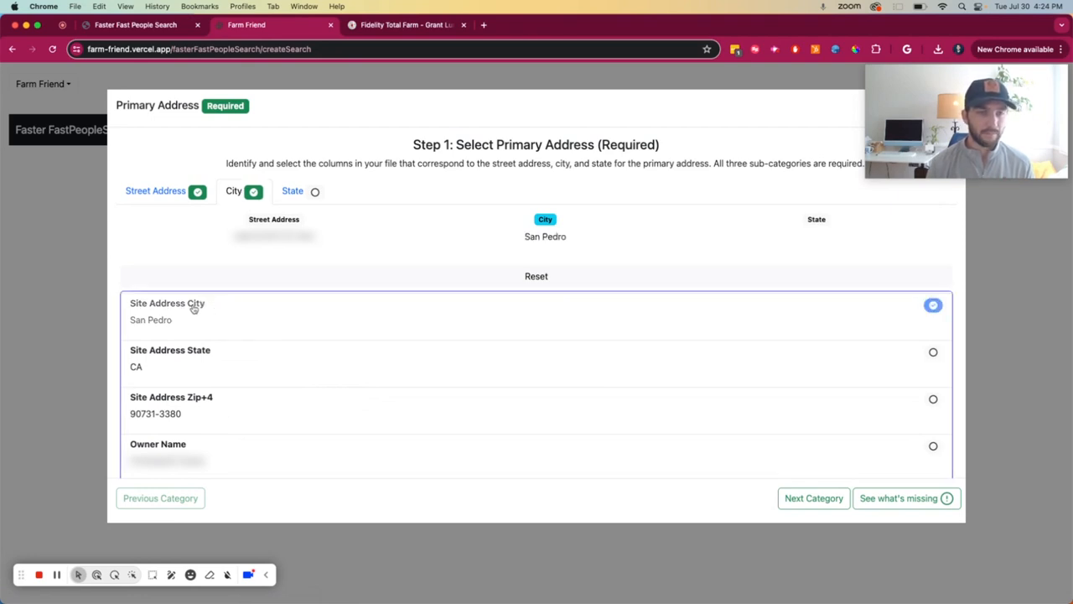
{"action": "left_click", "coordinate": [310, 192]}
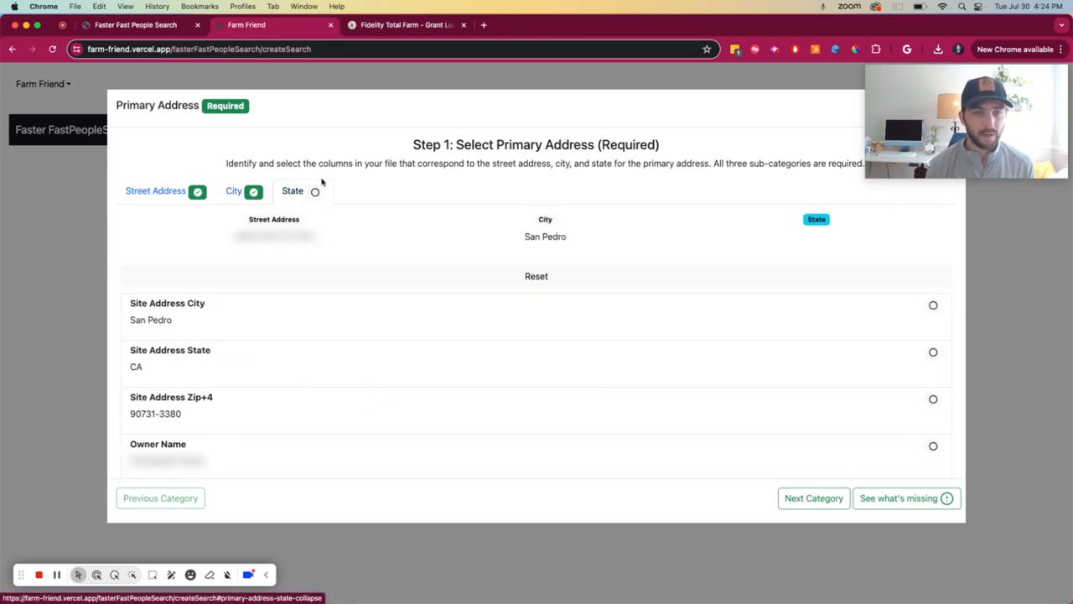
{"action": "left_click", "coordinate": [190, 356]}
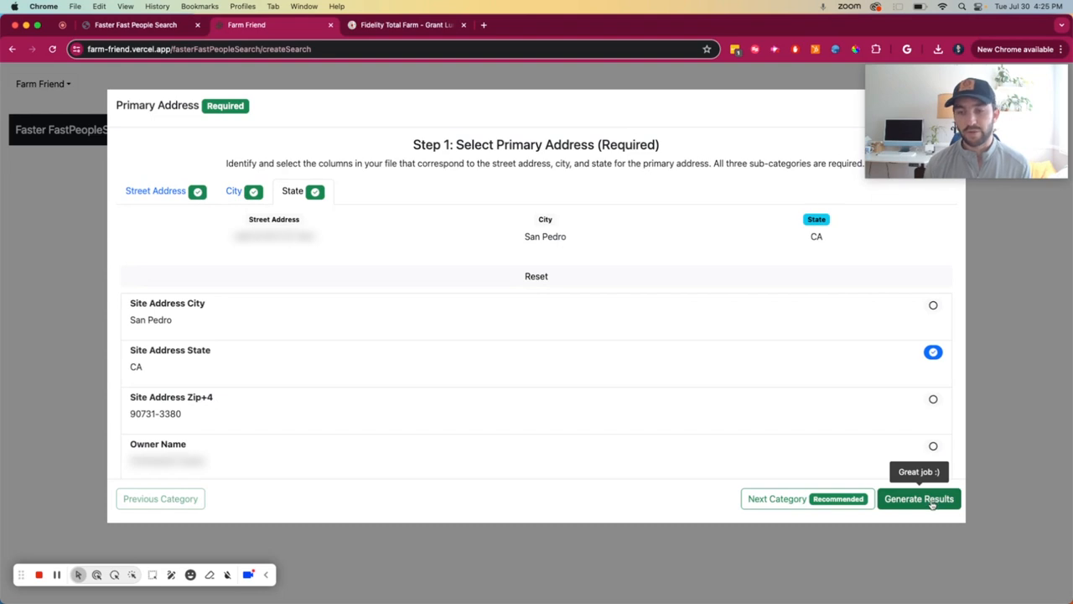
Step: Assign Owner Name as the first owner, and combine Owner2 First Name and Owner2 Last Name as the second owner
{"action": "left_click", "coordinate": [800, 506]}
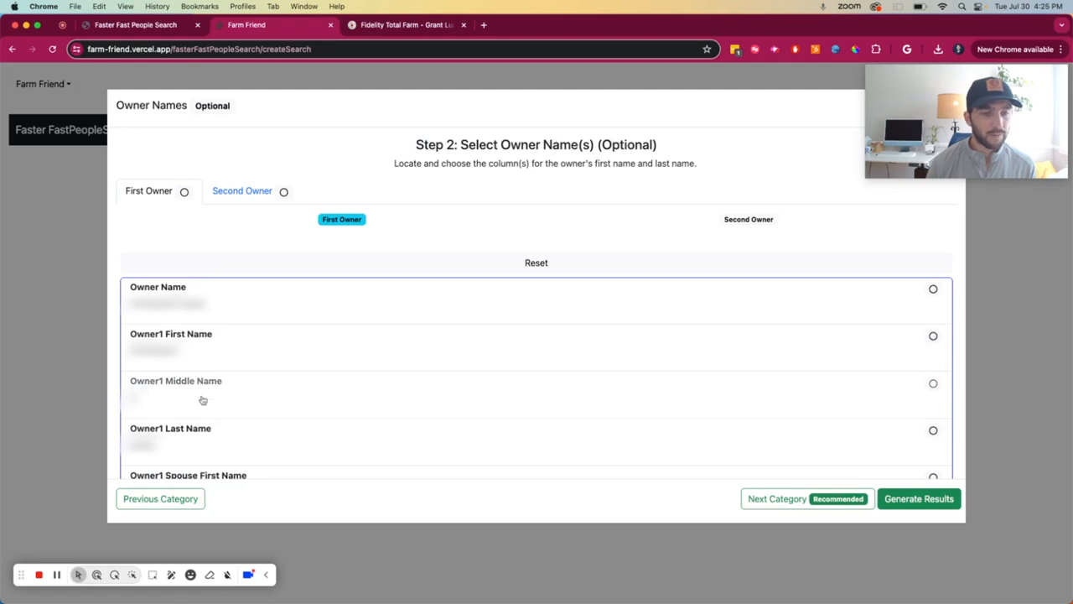
{"action": "left_click", "coordinate": [176, 292]}
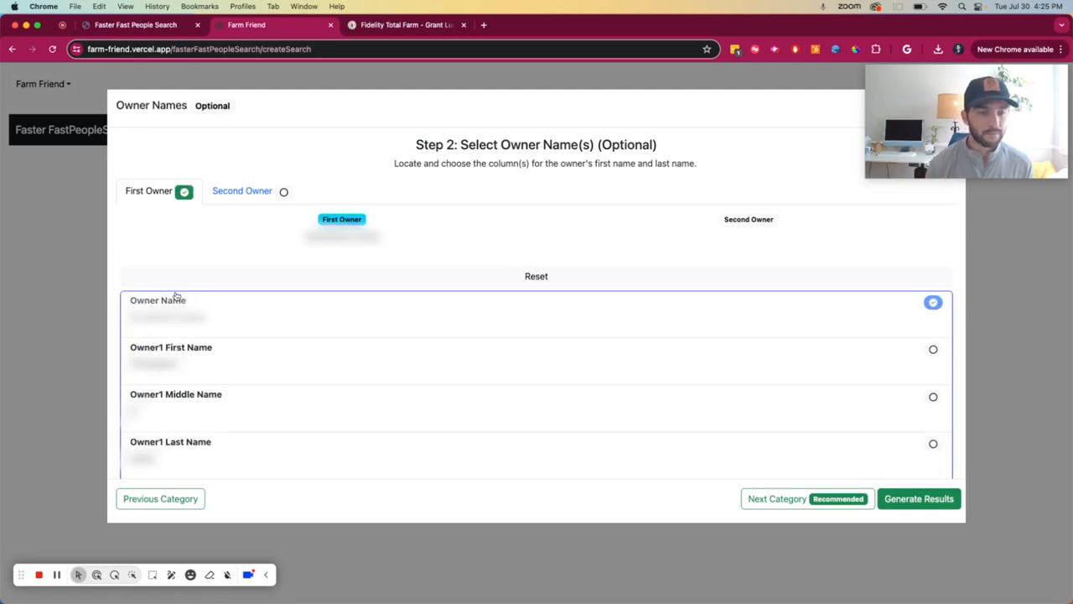
{"action": "left_click", "coordinate": [233, 192]}
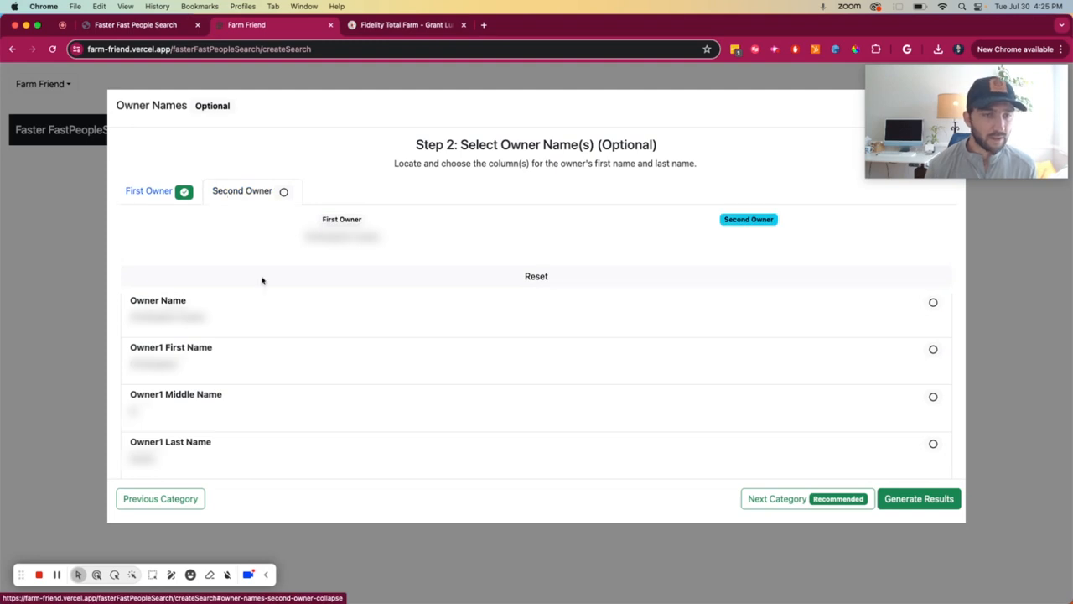
{"action": "scroll", "coordinate": [536, 386], "scroll_direction": "down", "scroll_amount": 10}
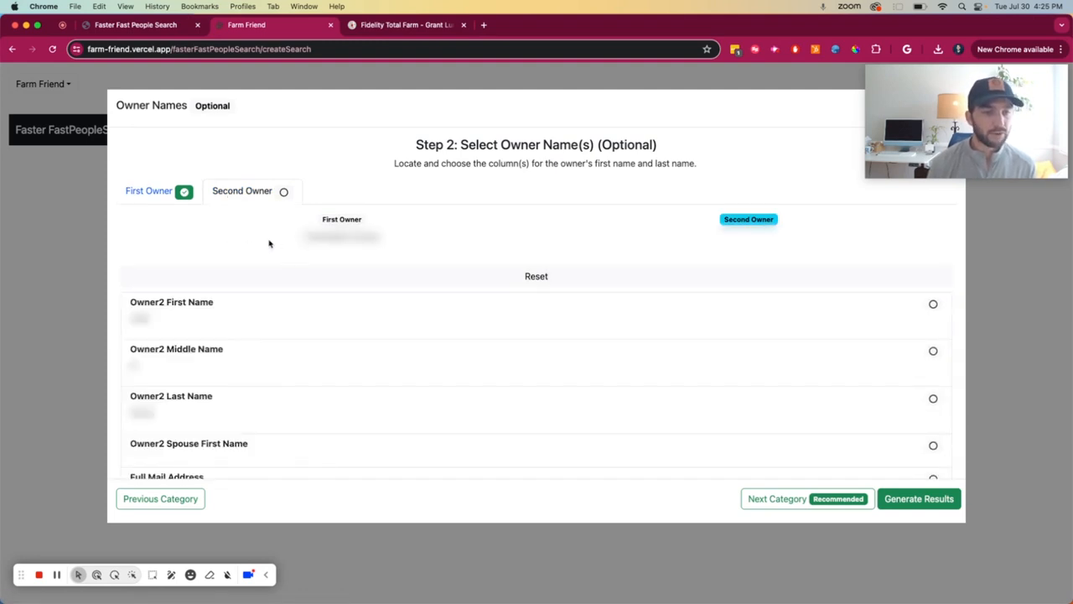
{"action": "left_click", "coordinate": [183, 308]}
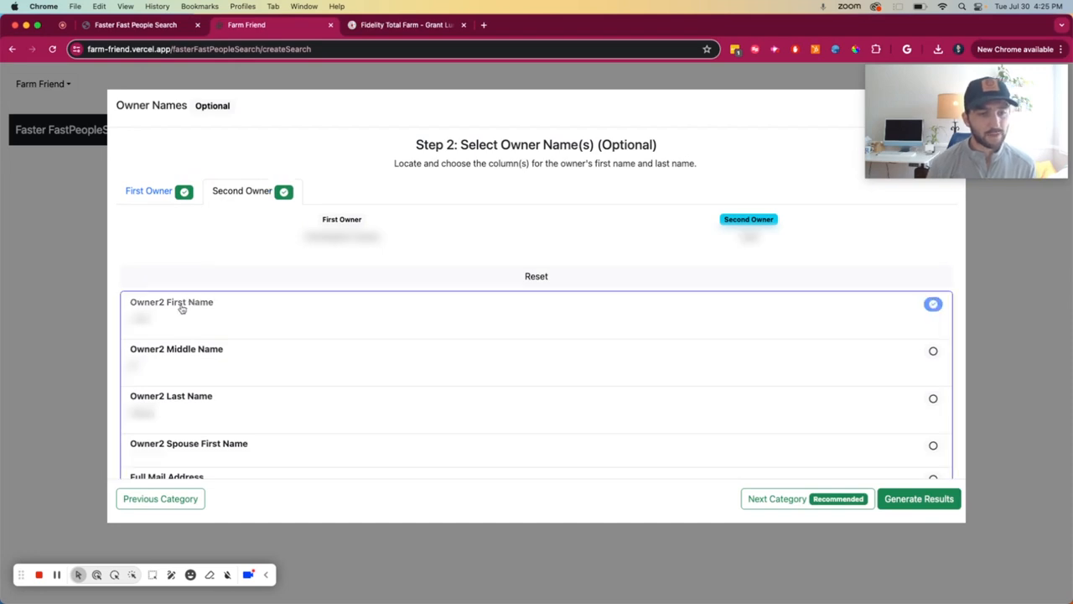
{"action": "left_click", "coordinate": [214, 408]}
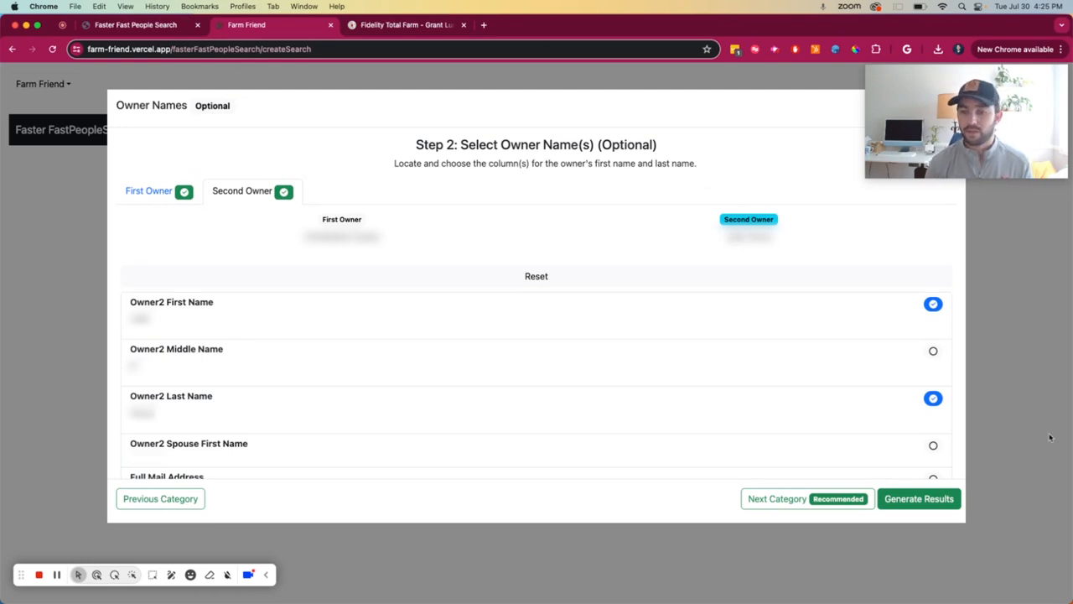
Step: Map the mail address using Full Mail Address as street address, Mail Address City as city and Mail Address State as state
{"action": "left_click", "coordinate": [804, 506]}
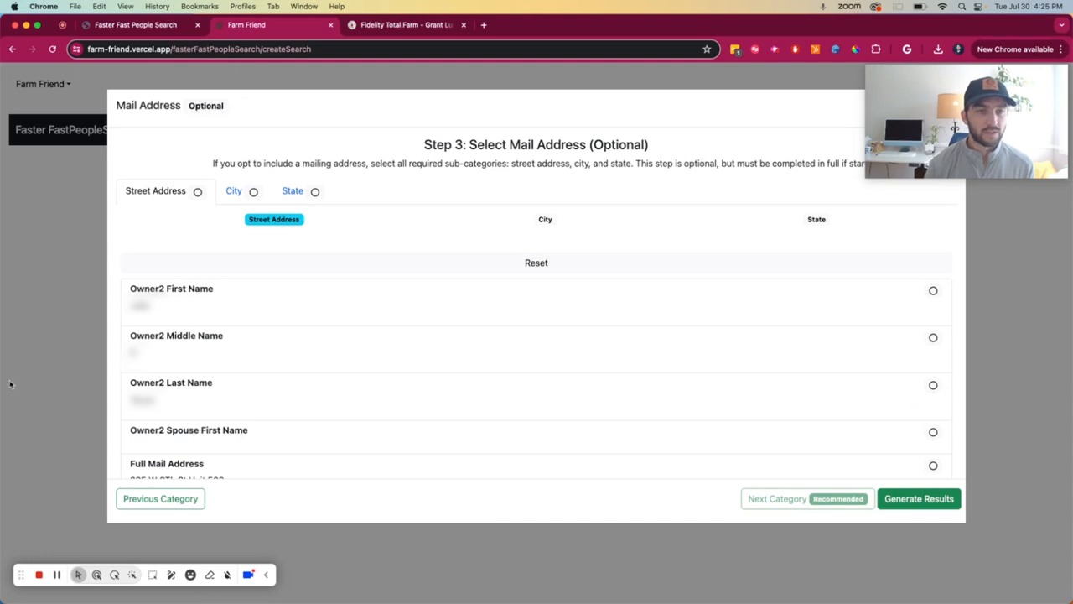
{"action": "left_click", "coordinate": [308, 192]}
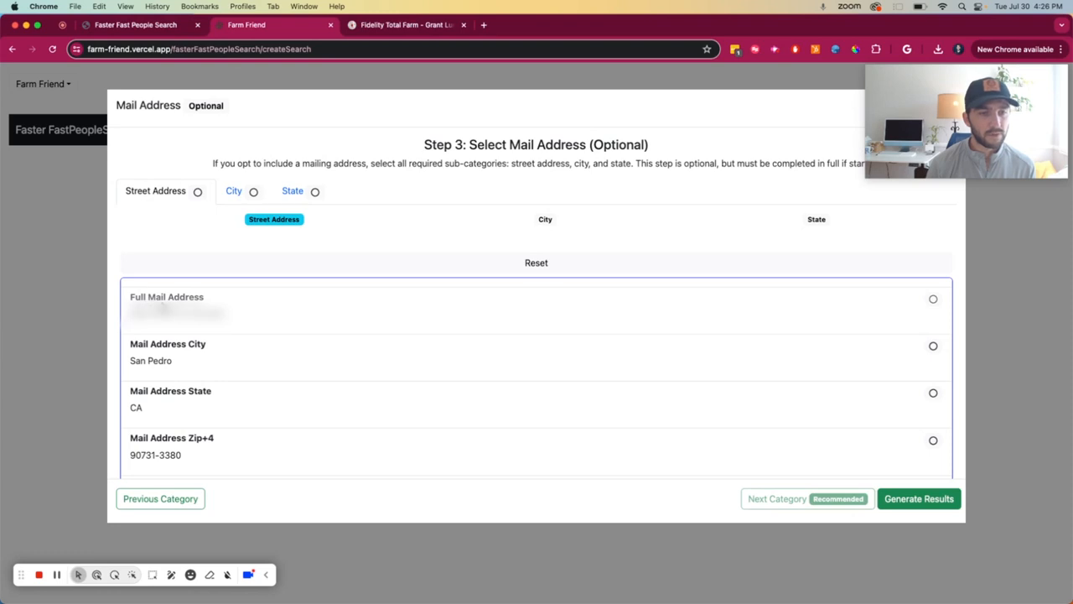
{"action": "left_click", "coordinate": [155, 308]}
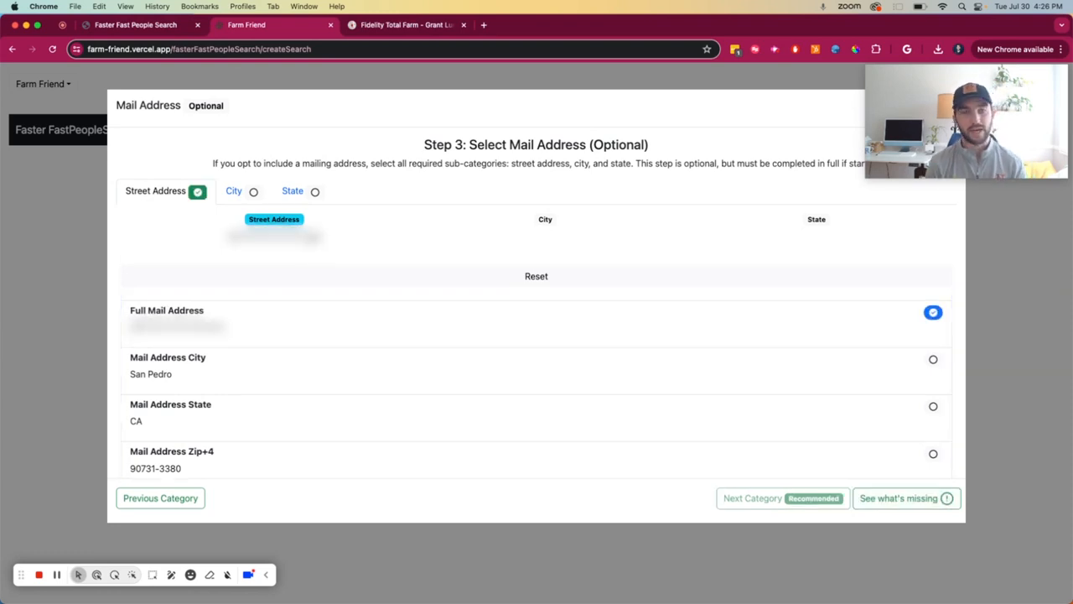
{"action": "left_click", "coordinate": [237, 192]}
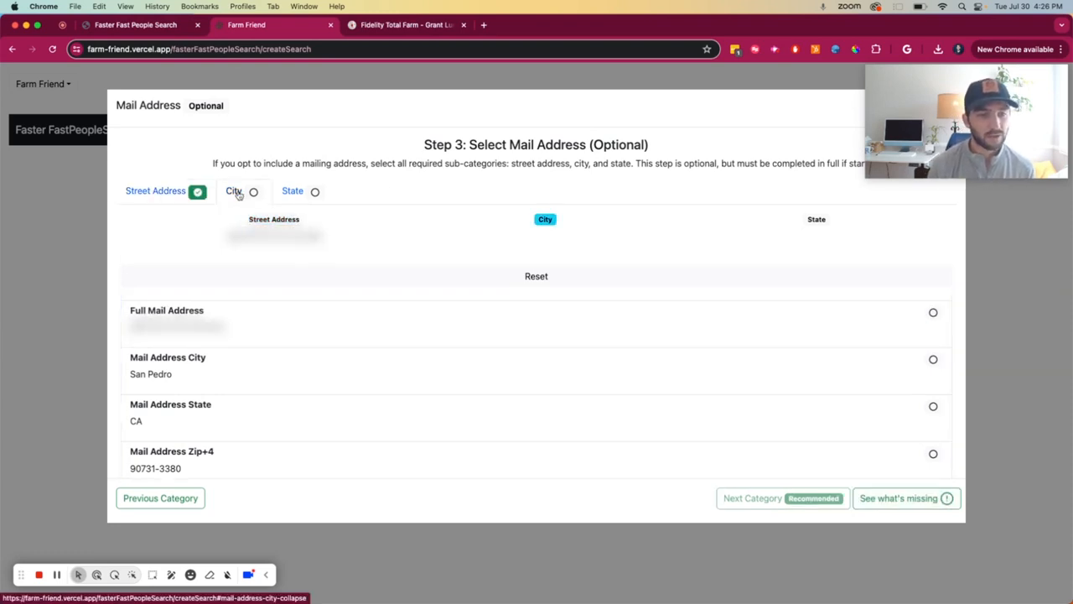
{"action": "left_click", "coordinate": [141, 365]}
{"action": "left_click", "coordinate": [304, 191]}
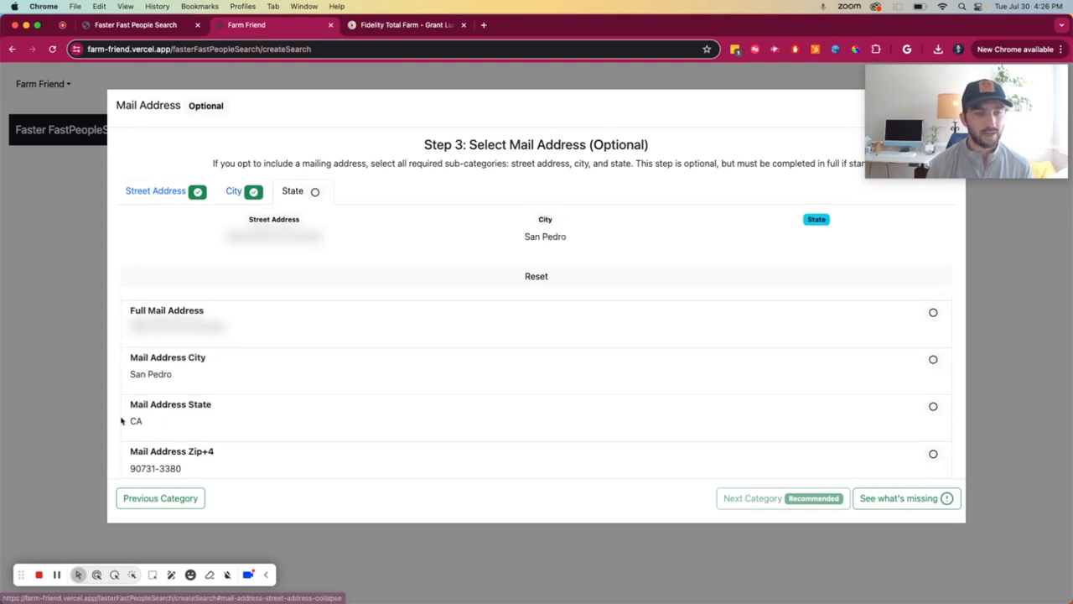
{"action": "left_click", "coordinate": [182, 409]}
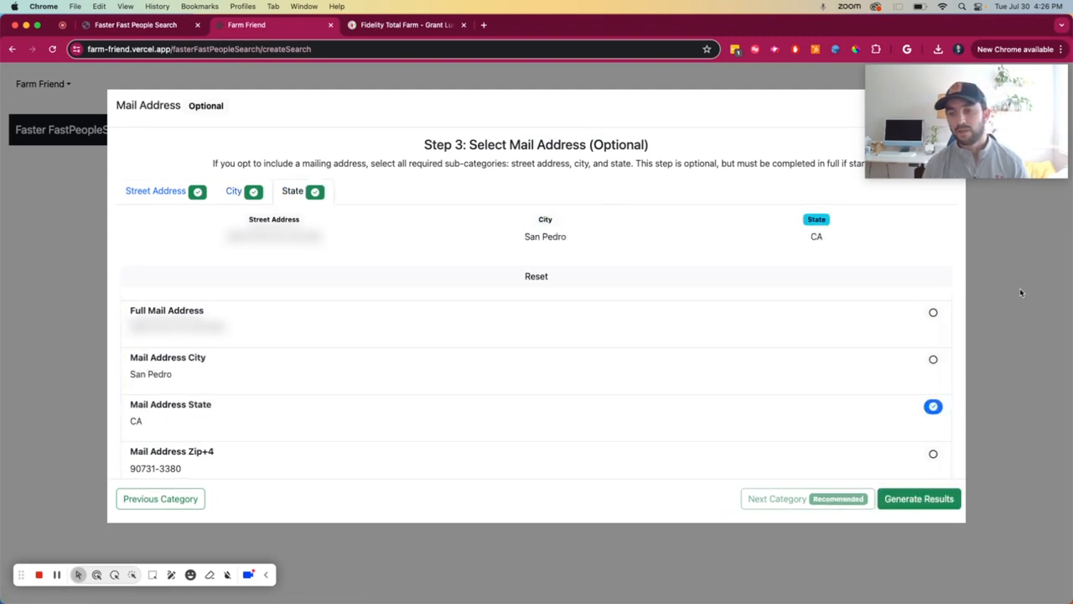
Step: Finish the column mapping and create a template for this search named "Fidelity Total Farm Template (1)"
{"action": "left_click", "coordinate": [918, 498]}
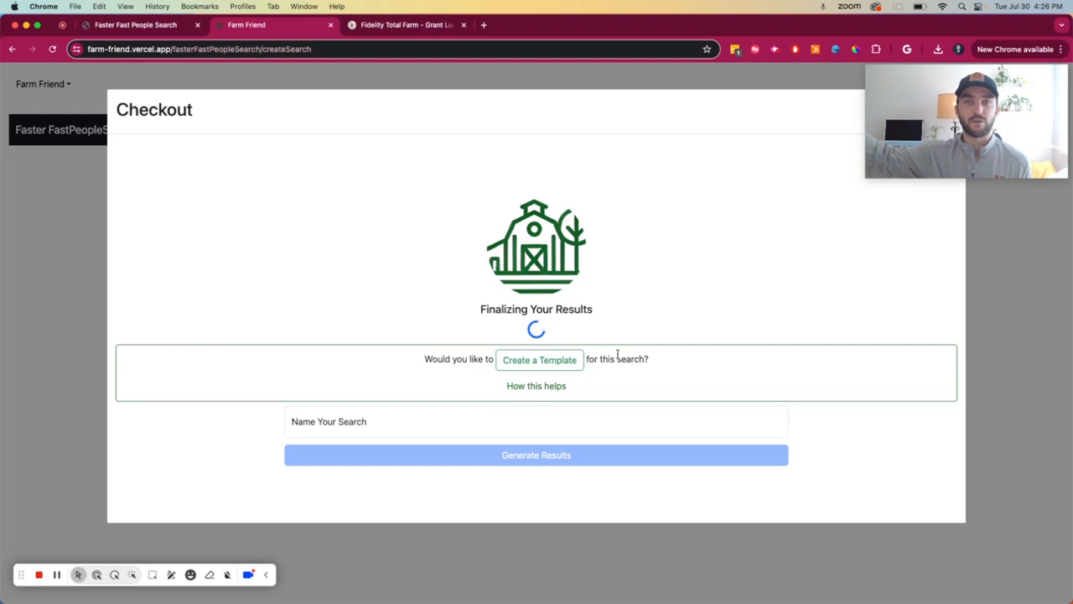
{"action": "left_click", "coordinate": [537, 360]}
{"action": "left_click", "coordinate": [464, 366]}
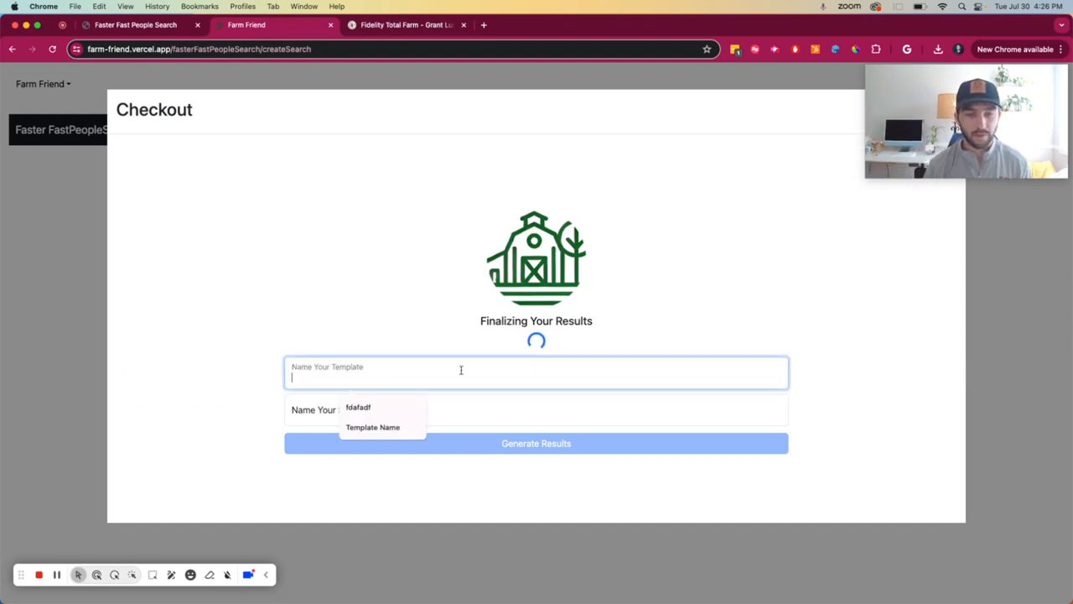
{"action": "type", "text": "Fidelity Total "}
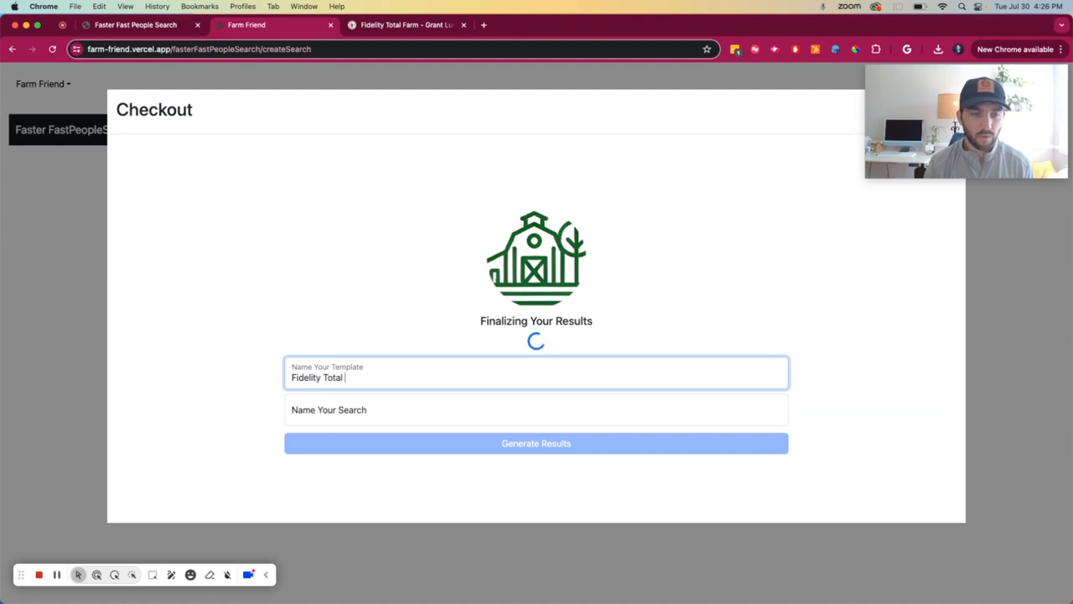
{"action": "type", "text": "Farm Template (1)"}
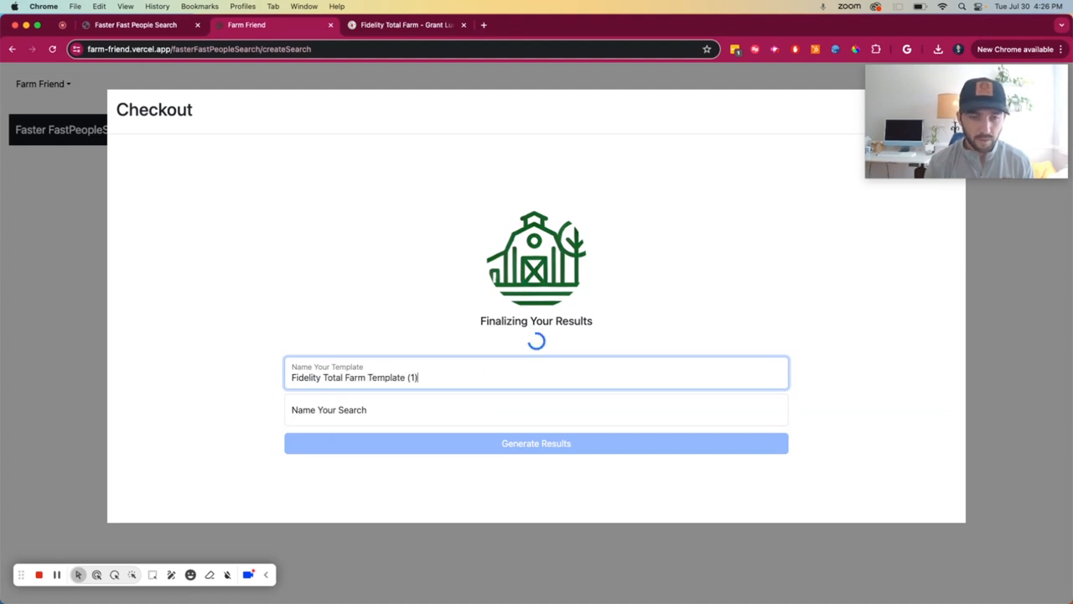
Step: Name the search "Lower San Pedro" and generate its results
{"action": "left_click", "coordinate": [381, 411]}
{"action": "type", "text": "Lo"}
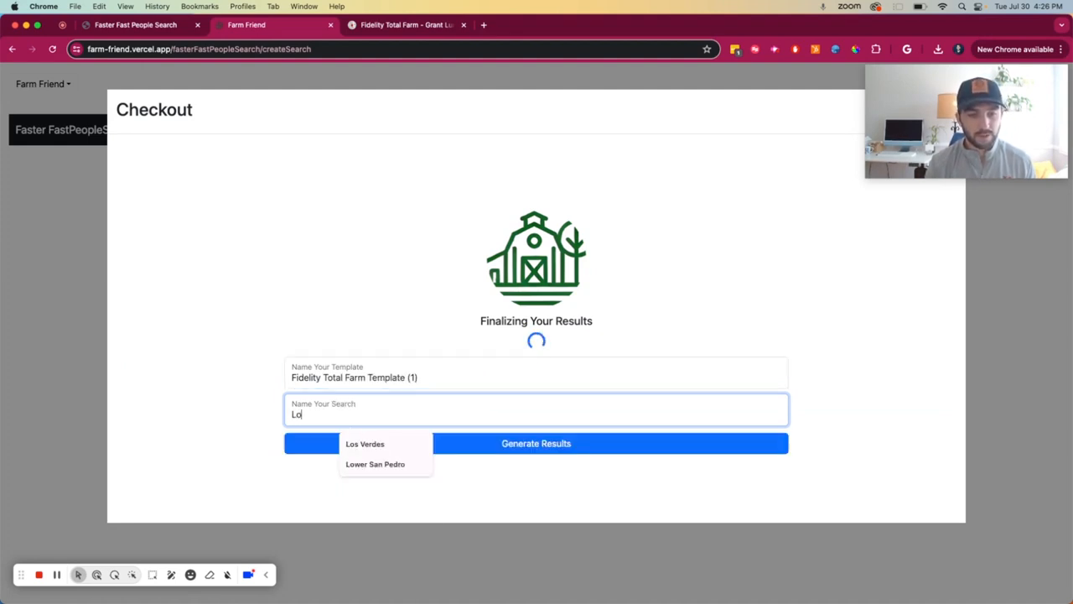
{"action": "type", "text": "wer San Pedro"}
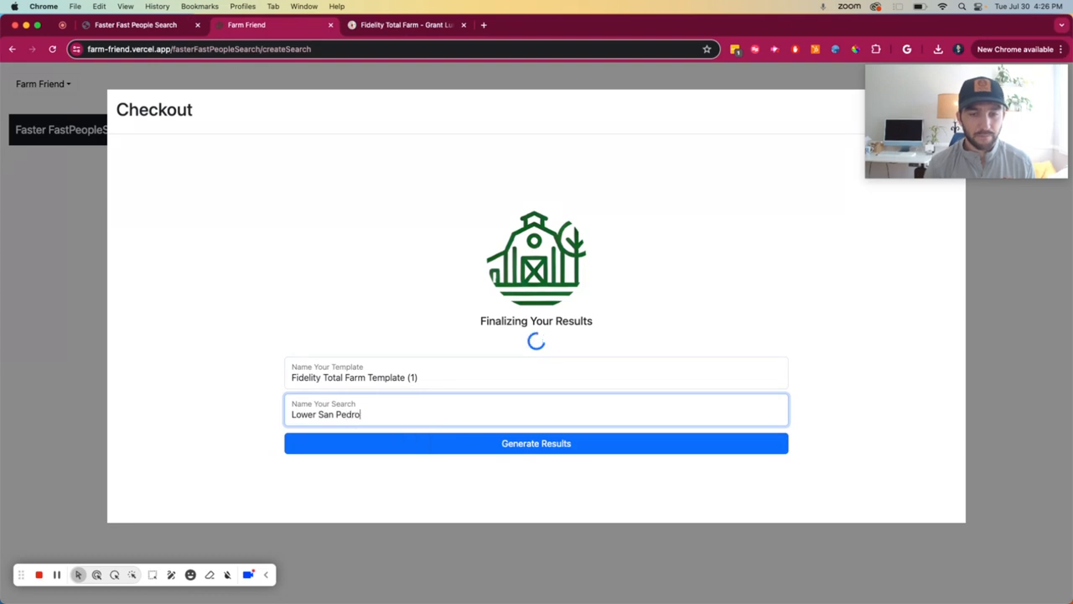
{"action": "left_click", "coordinate": [504, 451]}
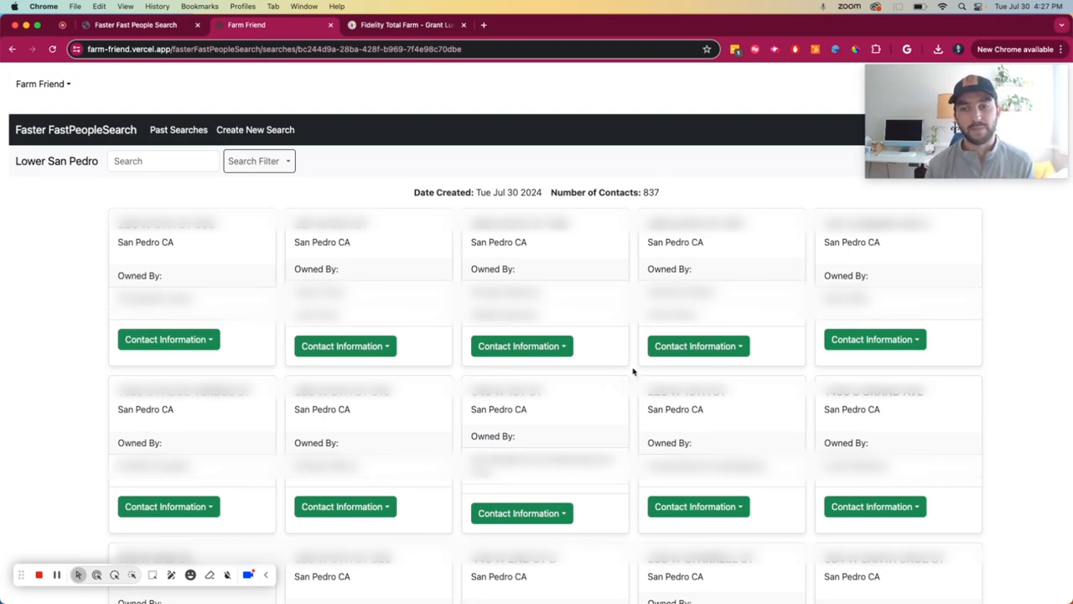
Step: Look up the fourth contact's mail address on FastPeopleSearch, and return to the Farm Friend results
{"action": "left_click", "coordinate": [740, 347]}
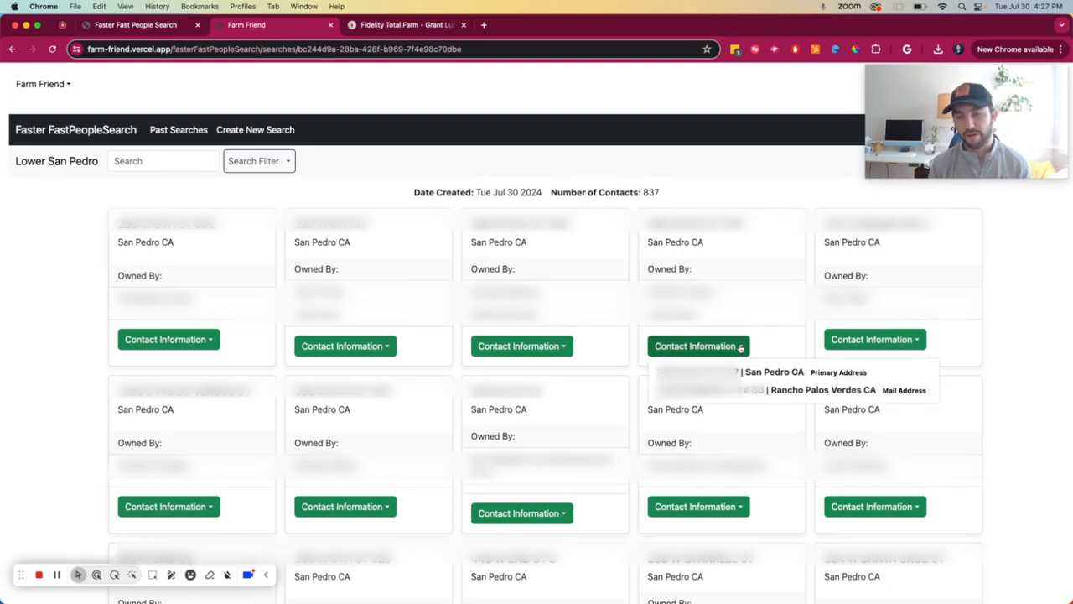
{"action": "left_click", "coordinate": [738, 393]}
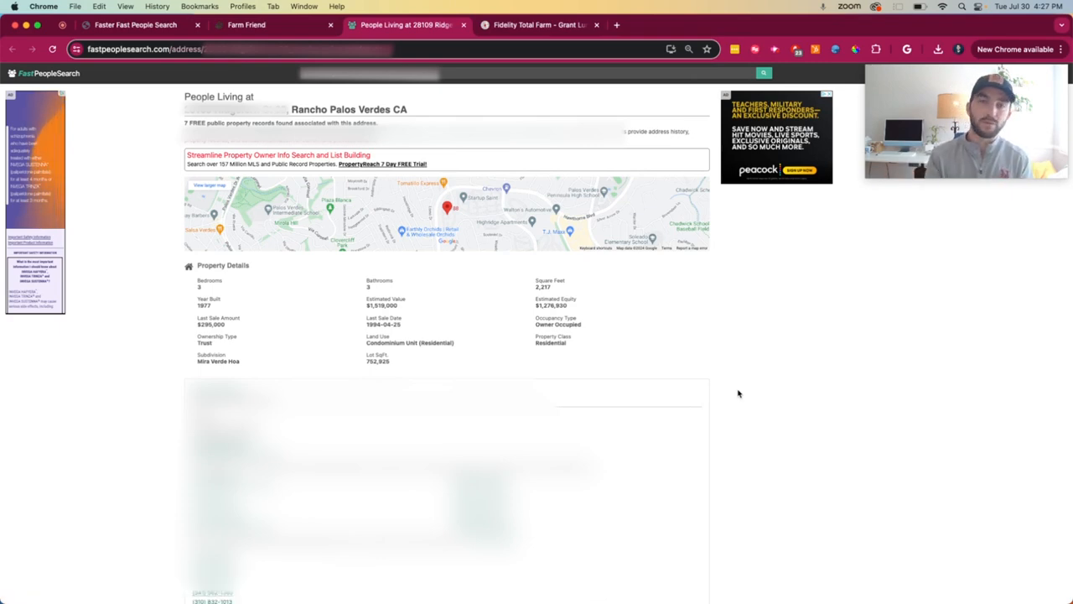
{"action": "key", "text": "ctrl+shift+Tab"}
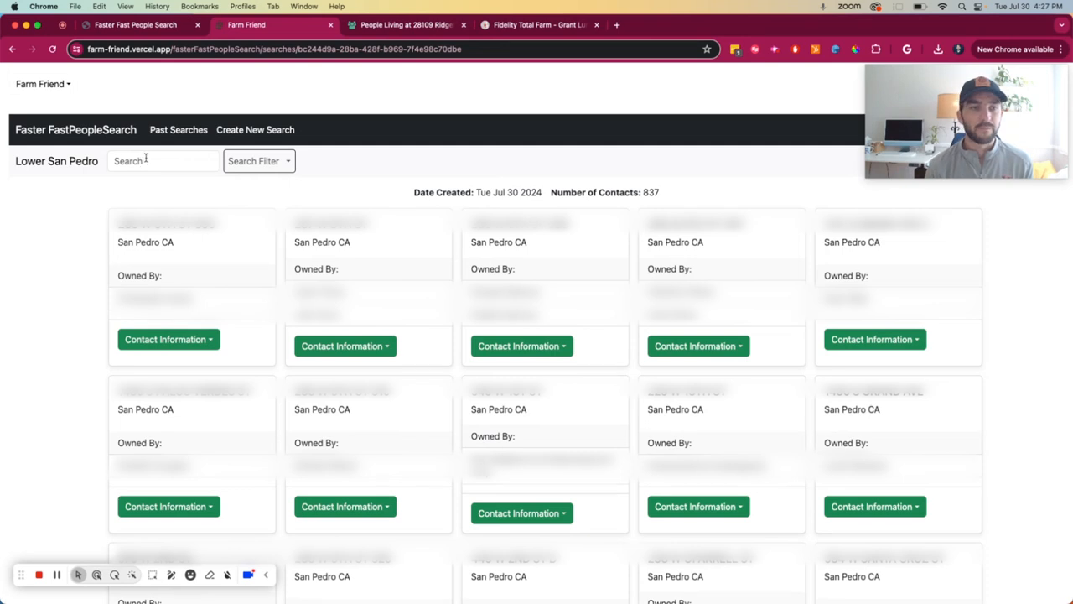
Step: View the past searches, and start a new search by uploading Lower San Pedro.csv from the Downloads folder
{"action": "left_click", "coordinate": [178, 132]}
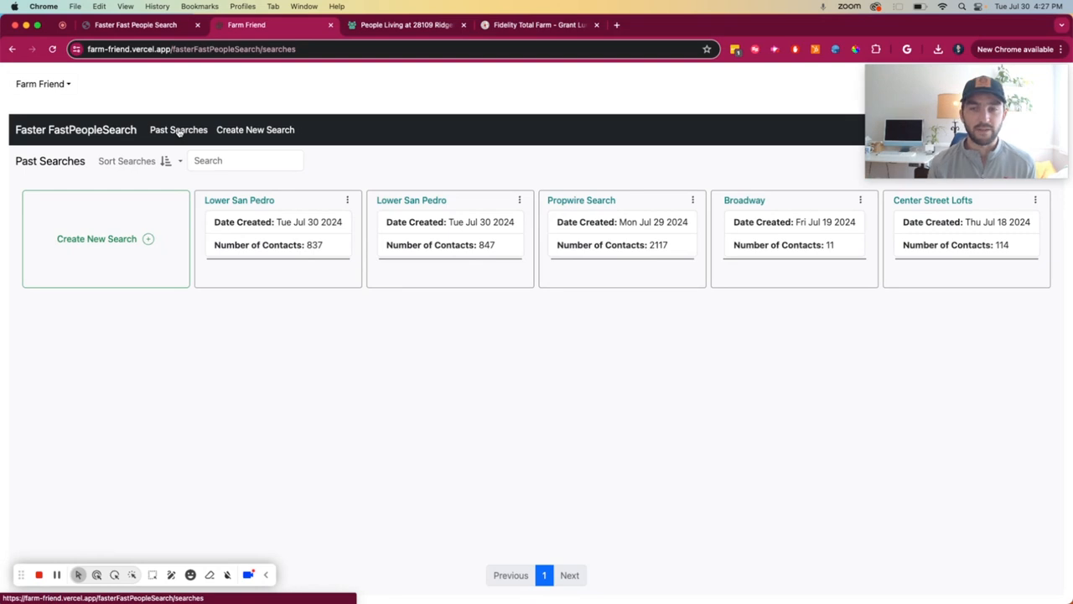
{"action": "left_click", "coordinate": [255, 130]}
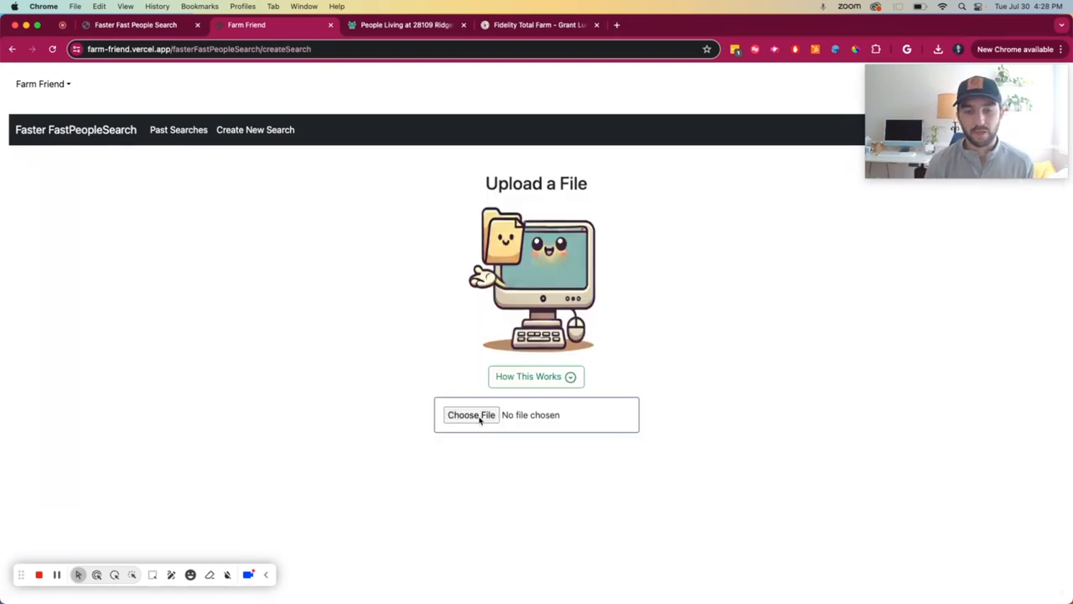
{"action": "left_click", "coordinate": [480, 419]}
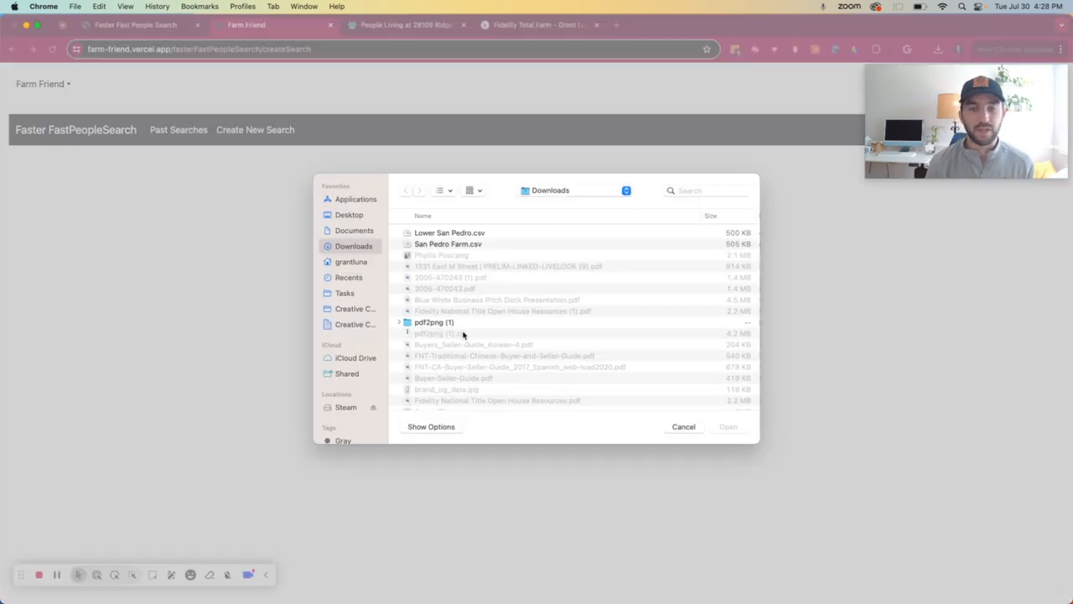
{"action": "left_click", "coordinate": [453, 234]}
{"action": "double_click", "coordinate": [453, 234]}
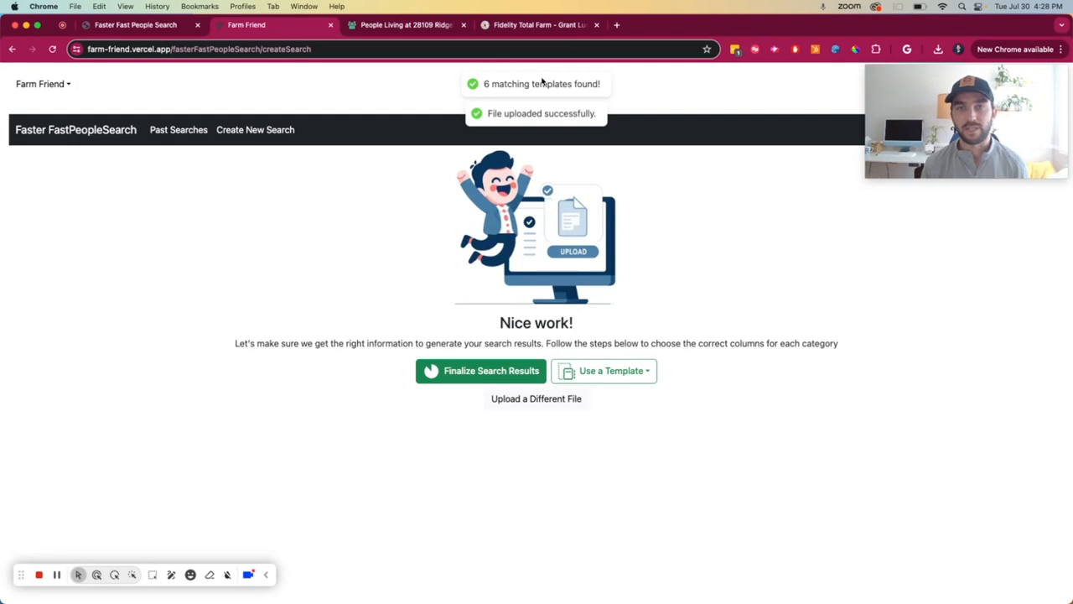
Step: Apply Fidelity Total Farm Template (1) to the uploaded file and generate results for a search named "Lower San Pedro"
{"action": "left_click", "coordinate": [618, 374]}
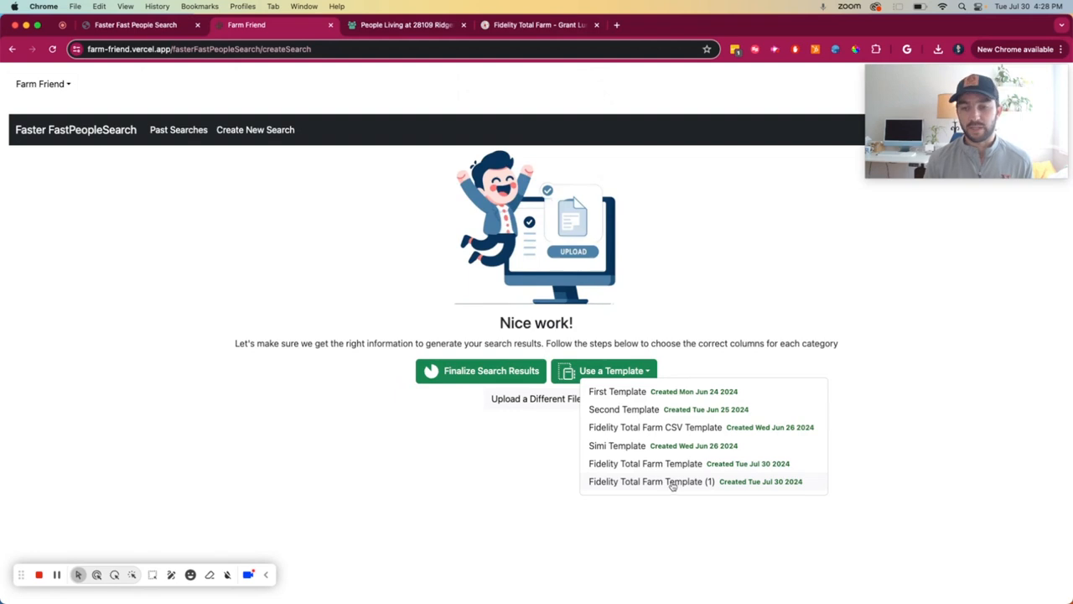
{"action": "left_click", "coordinate": [678, 482]}
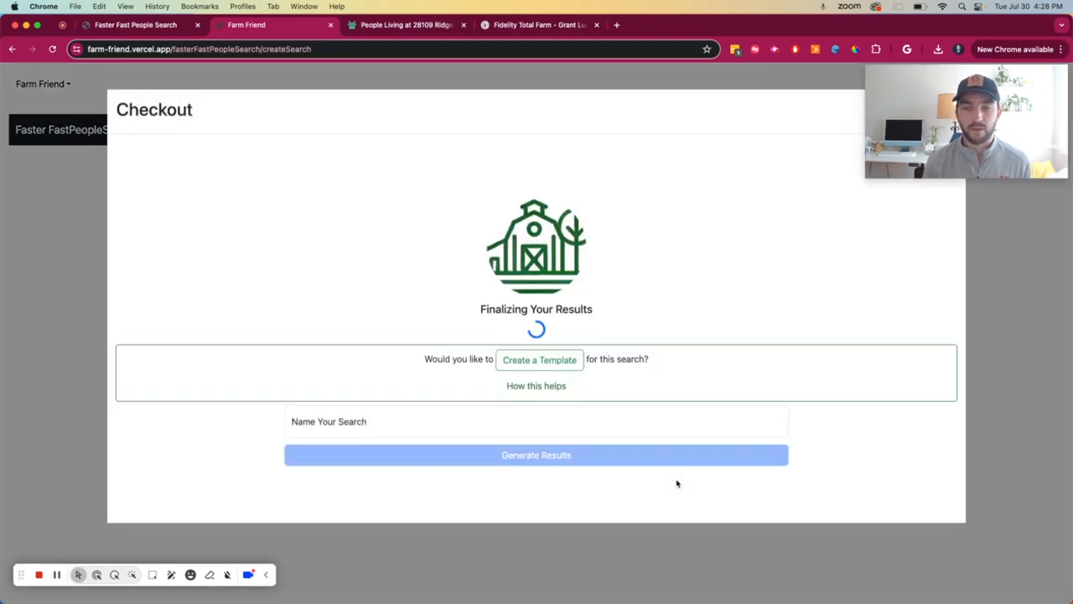
{"action": "left_click", "coordinate": [551, 423]}
{"action": "type", "text": "L"}
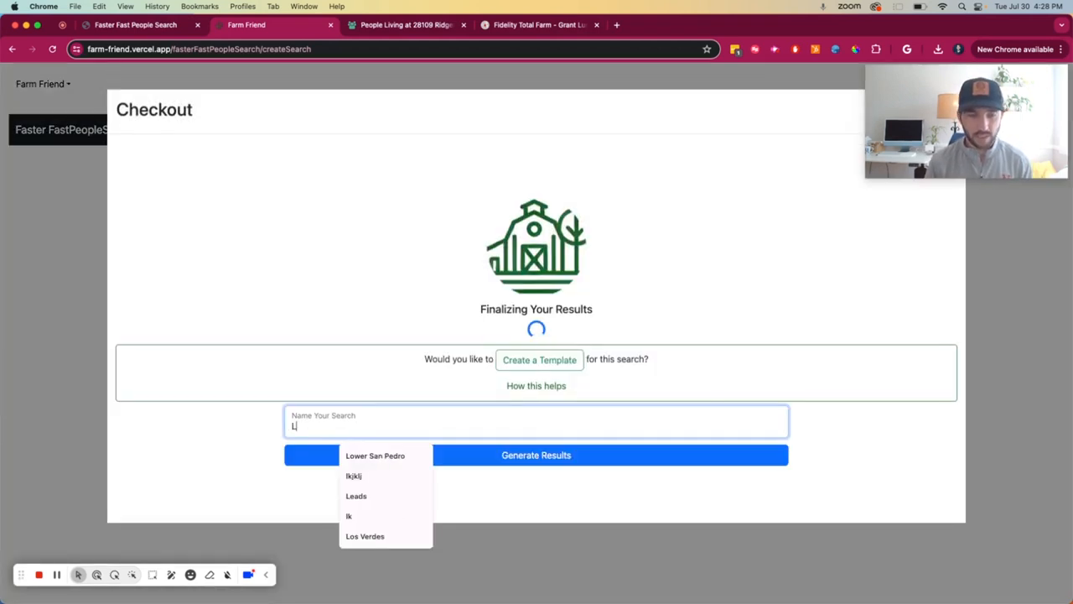
{"action": "type", "text": "ower San Pedro"}
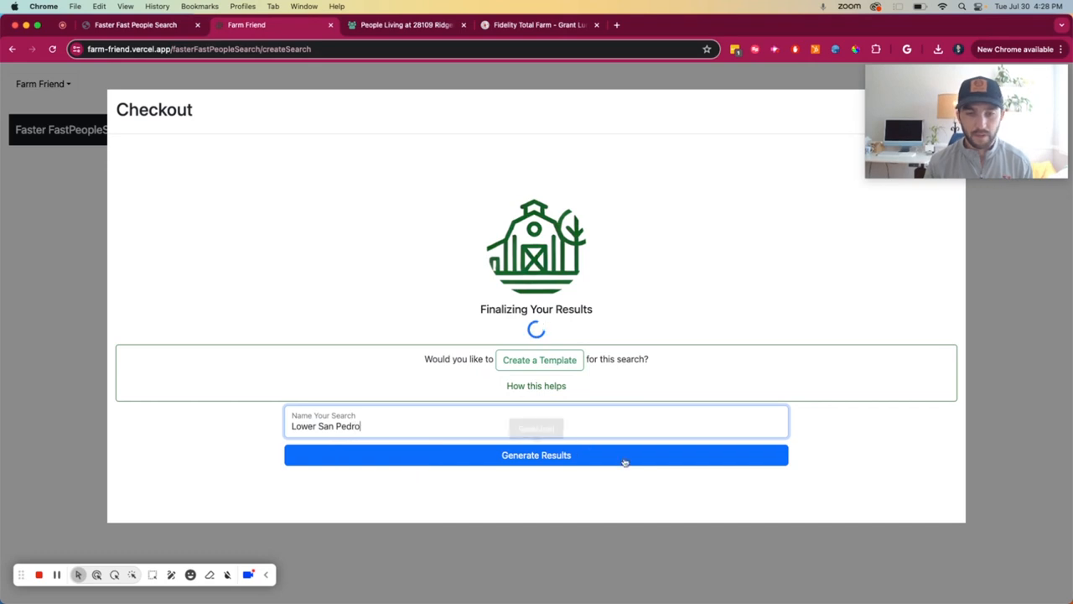
{"action": "left_click", "coordinate": [625, 456]}
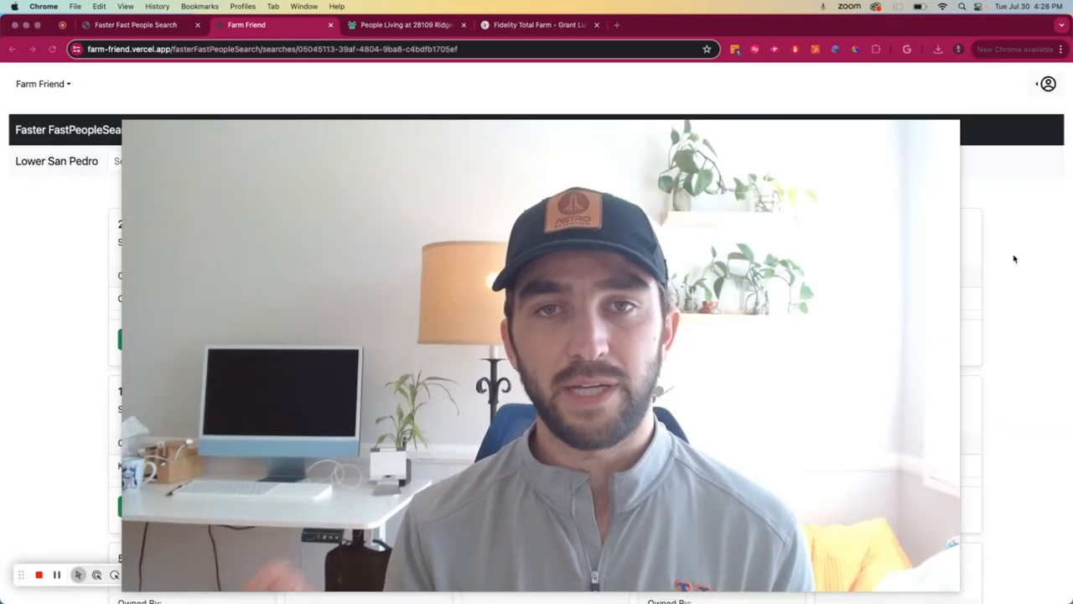